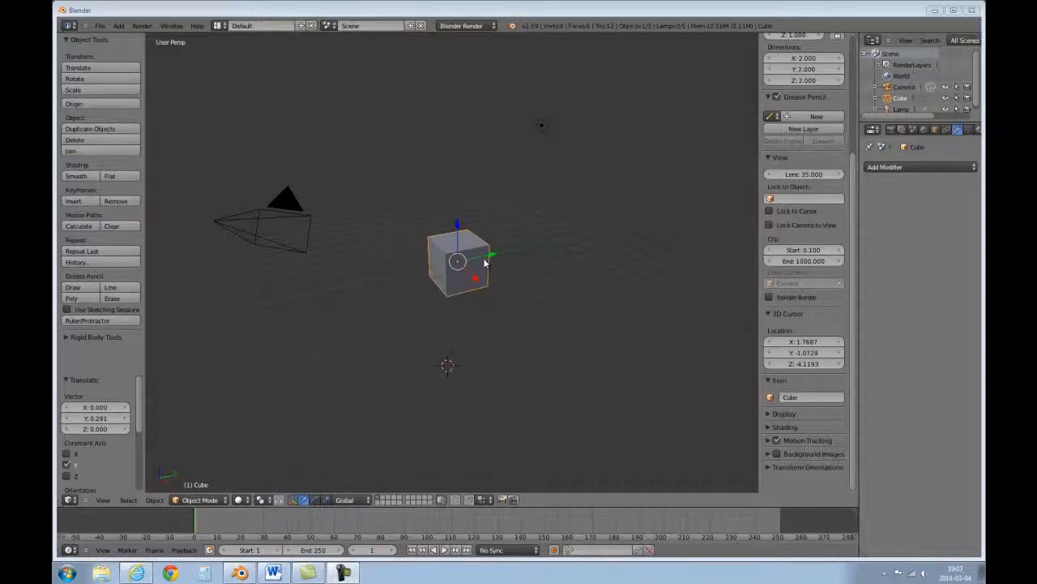
# Move the cube slightly back along the Y axis and switch it to Edit Mode
pyautogui.moveTo(487, 259)
pyautogui.mouseDown()
pyautogui.moveTo(471, 258)
pyautogui.moveTo(497, 257)
pyautogui.moveTo(440, 262)
pyautogui.moveTo(505, 251)
pyautogui.moveTo(466, 263)
pyautogui.moveTo(478, 257)
pyautogui.mouseUp()
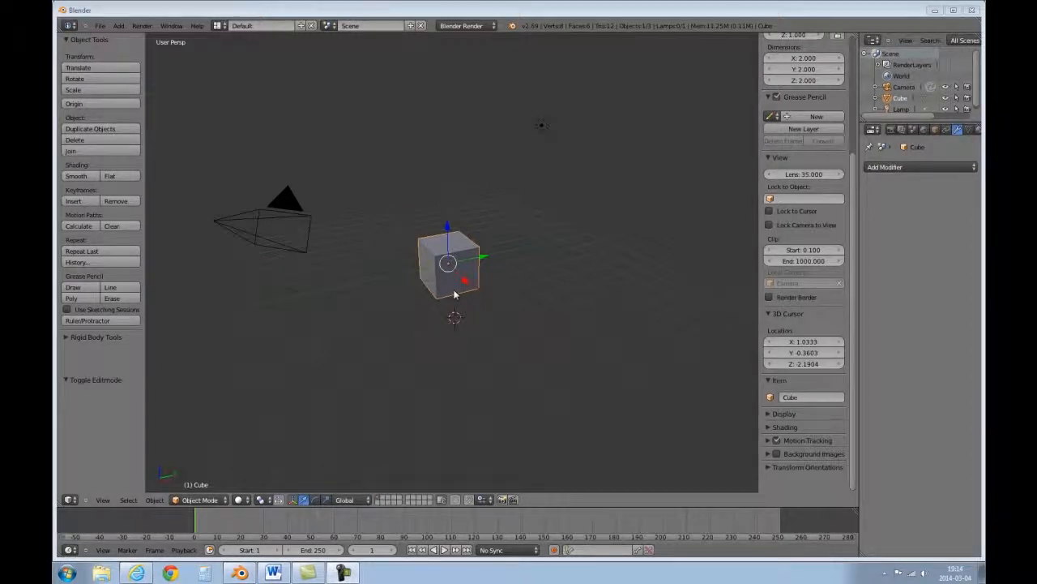
pyautogui.click(201, 499)
pyautogui.click(201, 477)
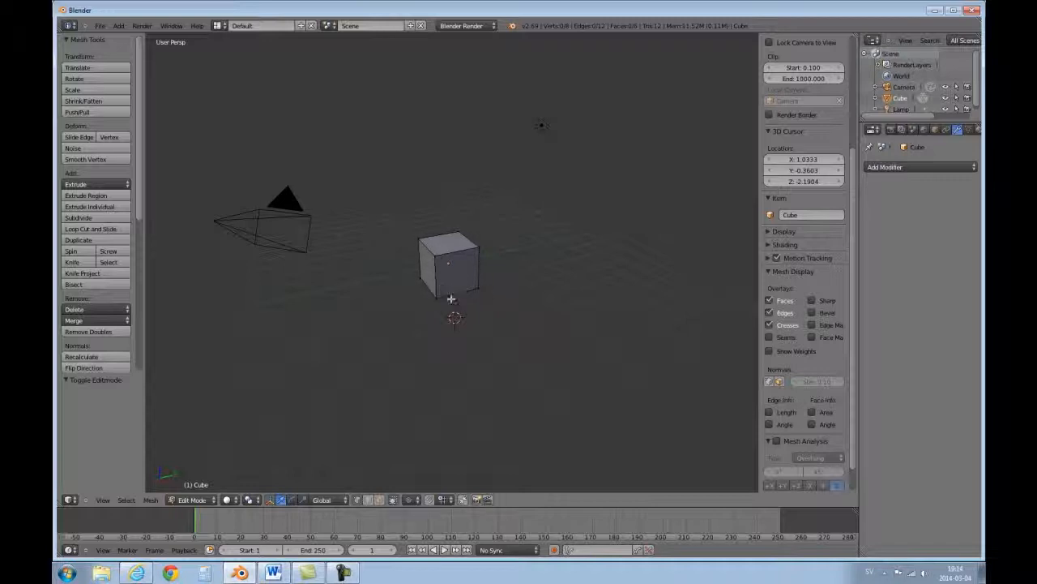
# In vertex select mode, try moving the cube's nearest upper corner along the X axis, and undo the move
pyautogui.click(358, 500)
pyautogui.rightClick(433, 256)
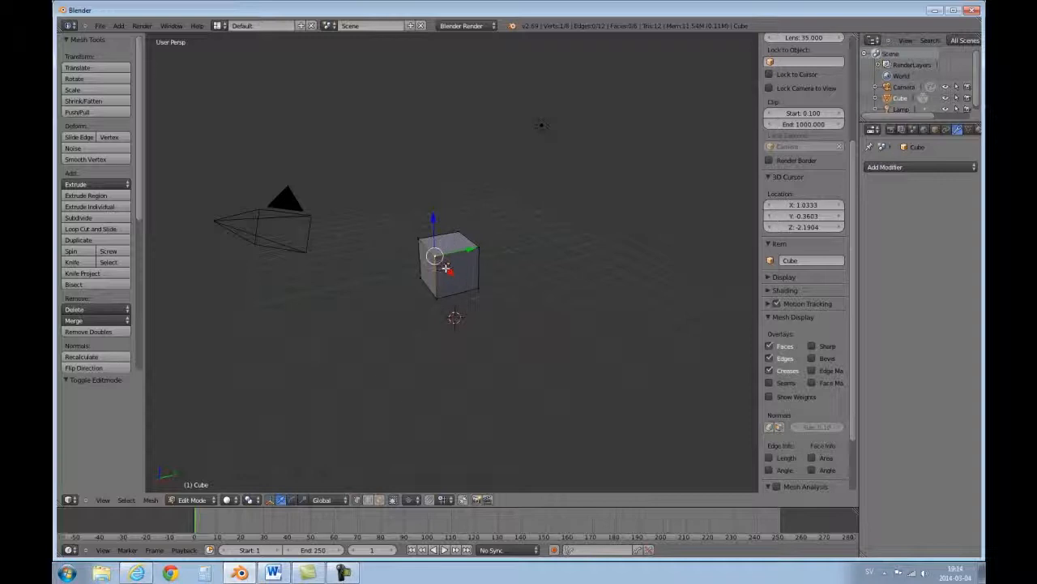
pyautogui.moveTo(448, 271); pyautogui.dragTo(407, 296)
pyautogui.hotkey('ctrl', 'z')
# Add the front face's two adjoining corner vertices to the selection, try moving all three 0.320 along X, and undo the move
pyautogui.keyDown('shift'); pyautogui.rightClick(478, 247); pyautogui.keyUp('shift')
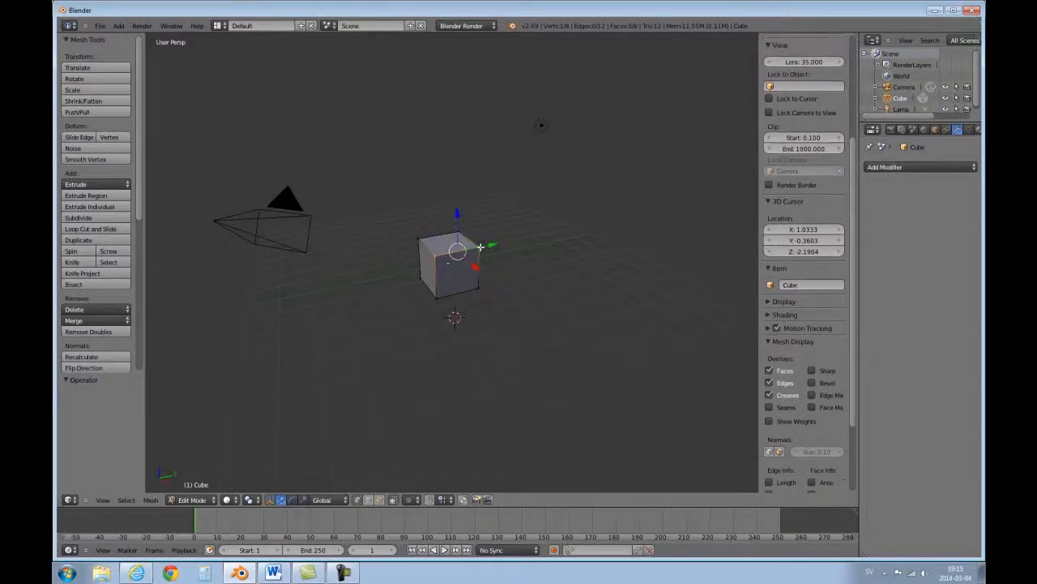
pyautogui.keyDown('shift'); pyautogui.rightClick(479, 287); pyautogui.keyUp('shift')
pyautogui.moveTo(481, 282)
pyautogui.mouseDown()
pyautogui.moveTo(509, 324)
pyautogui.moveTo(471, 278)
pyautogui.moveTo(475, 288)
pyautogui.mouseUp()
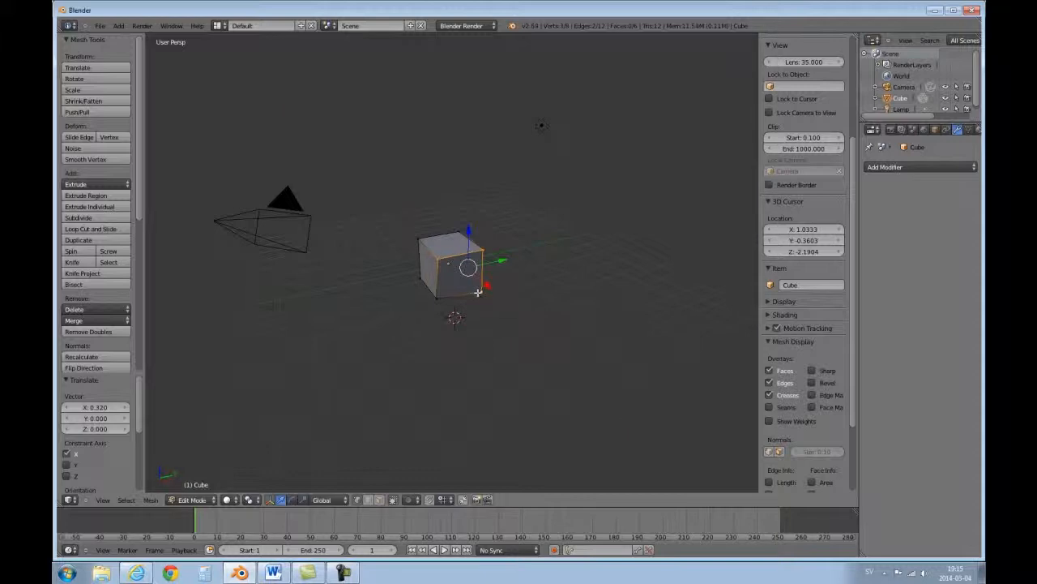
pyautogui.hotkey('ctrl', 'z')
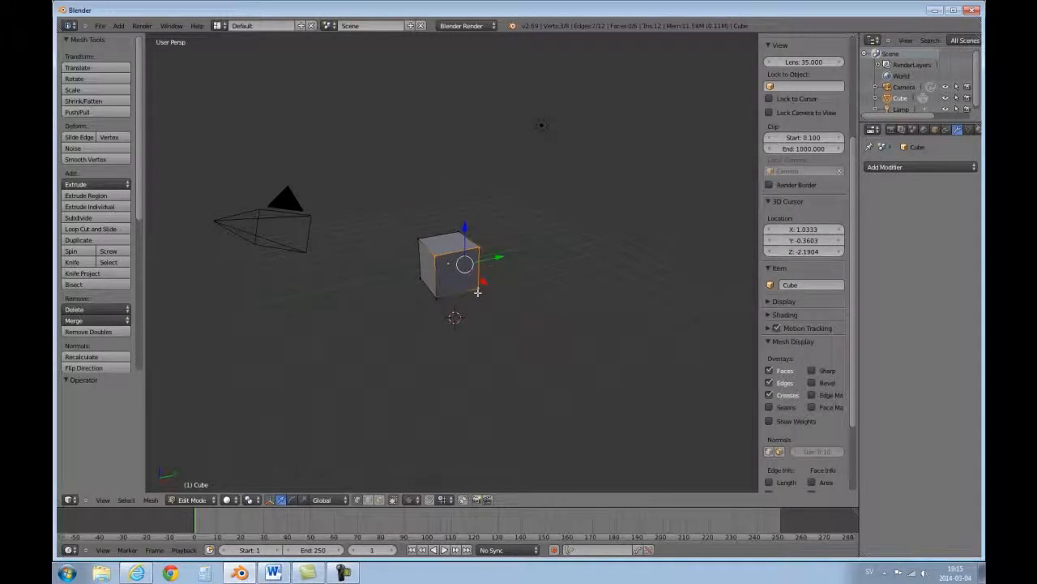
# In edge select mode, select the cube's nearest vertical edge and move it 3.197 along the X axis
pyautogui.click(370, 502)
pyautogui.click(435, 279)
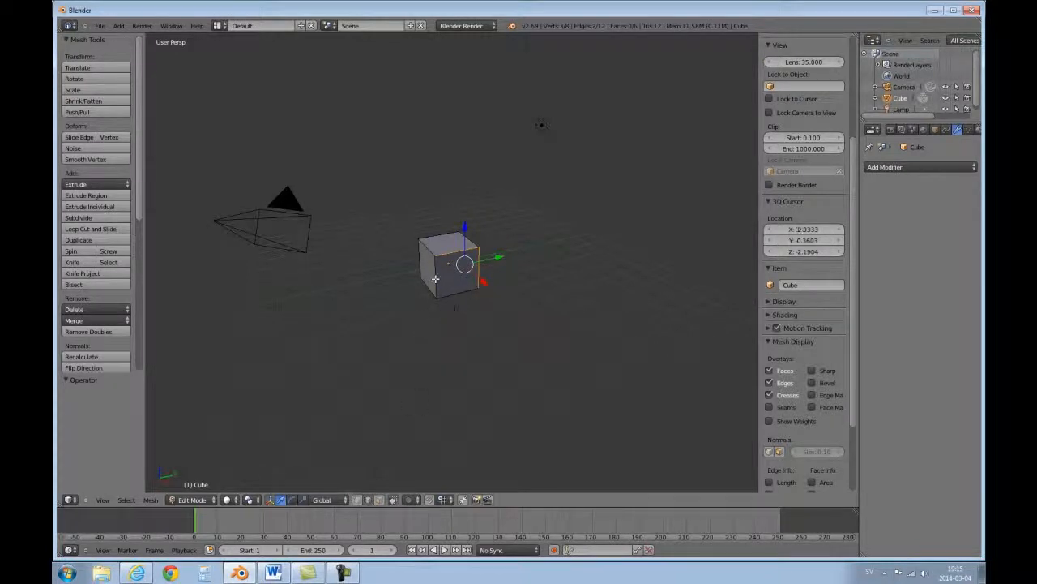
pyautogui.rightClick(436, 278)
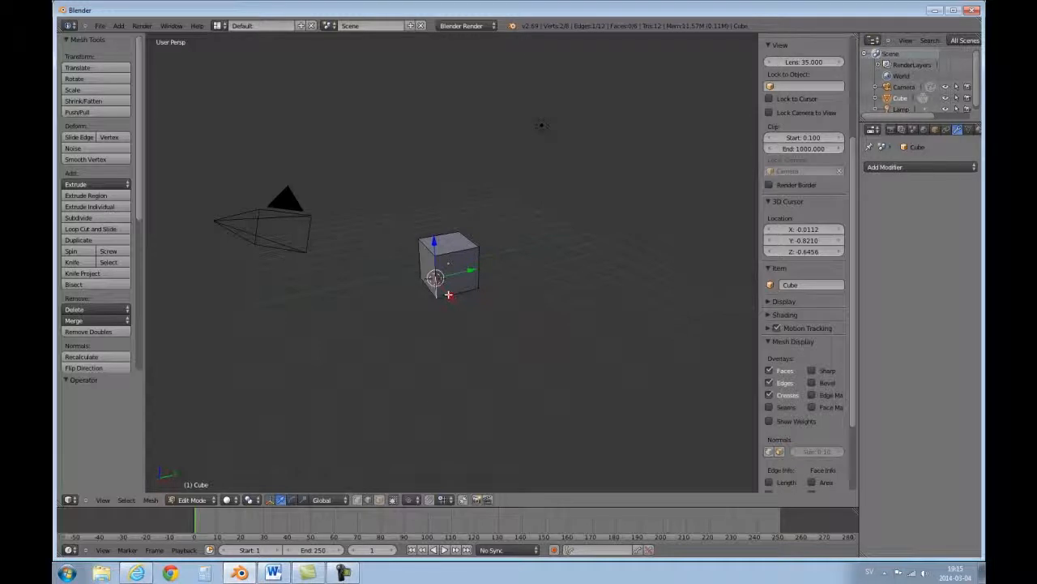
pyautogui.press('g')
pyautogui.press('x')
pyautogui.click(479, 335)
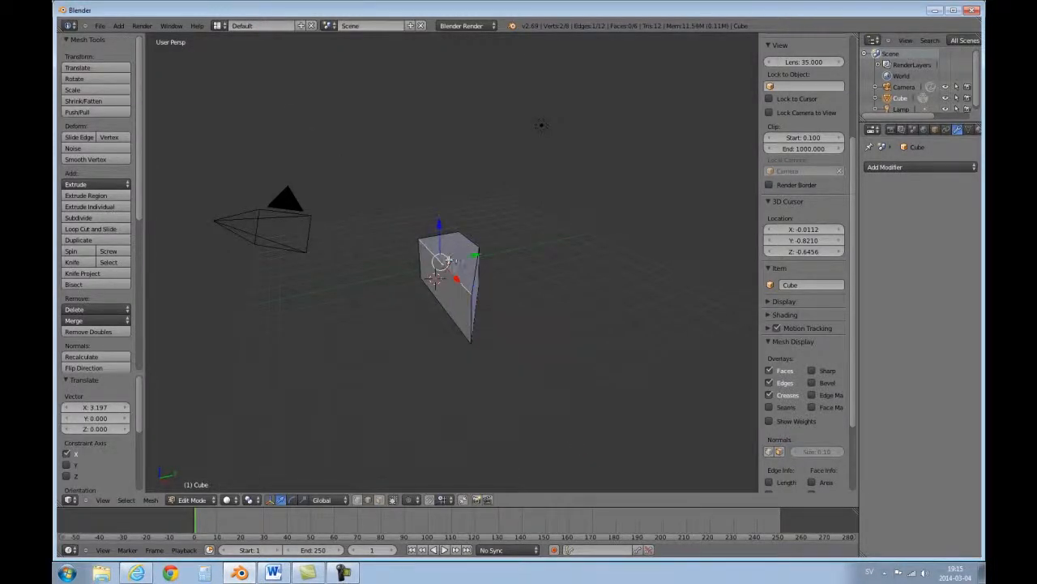
# Move one edge of the top face -2.495 along Y and raise the adjoining rear top edge 1.986 along Z
pyautogui.press('g')
pyautogui.press('y')
pyautogui.click(410, 240)
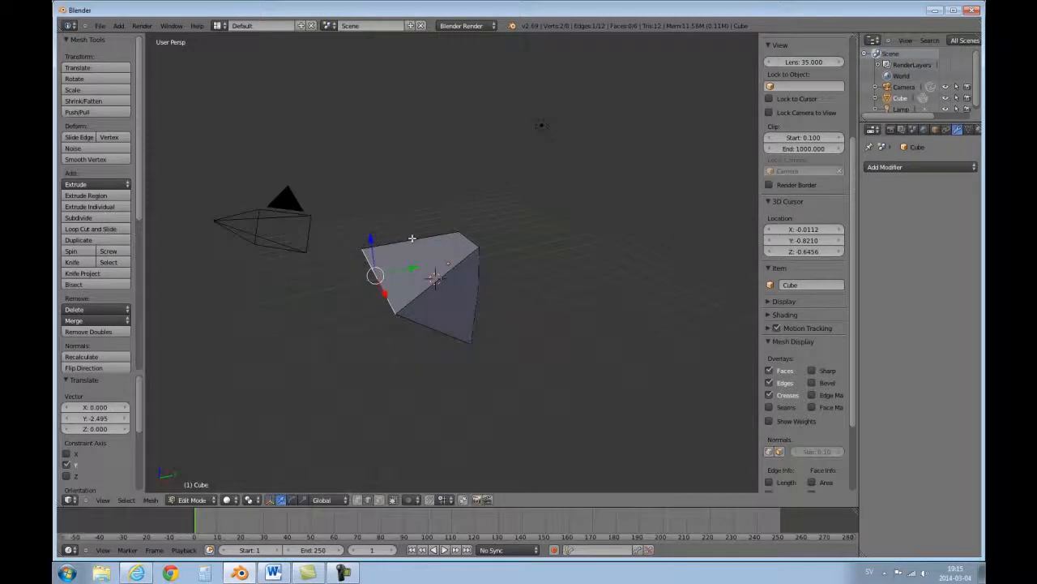
pyautogui.rightClick(412, 237)
pyautogui.press('g')
pyautogui.press('z')
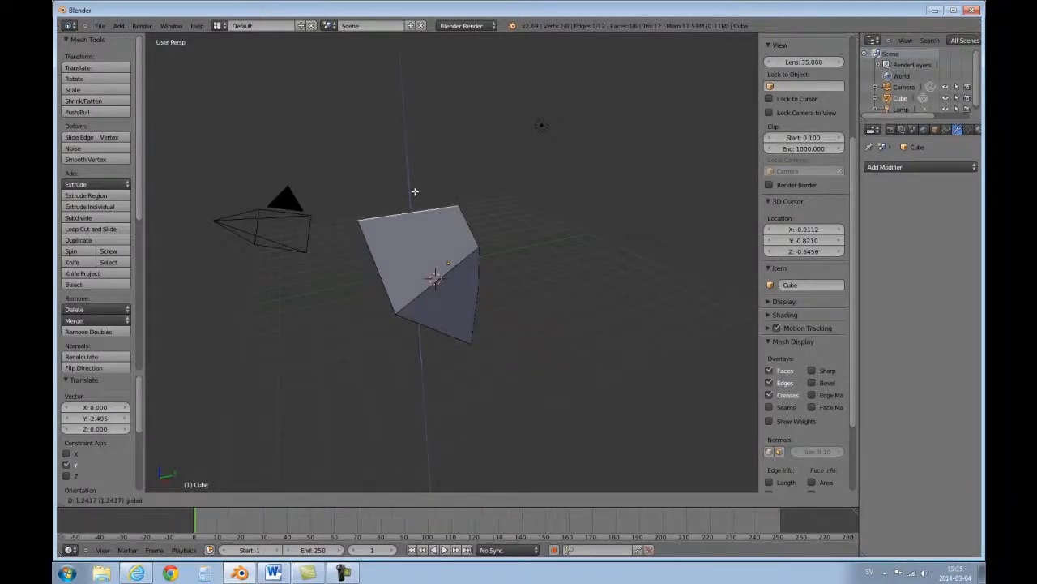
pyautogui.click(535, 278)
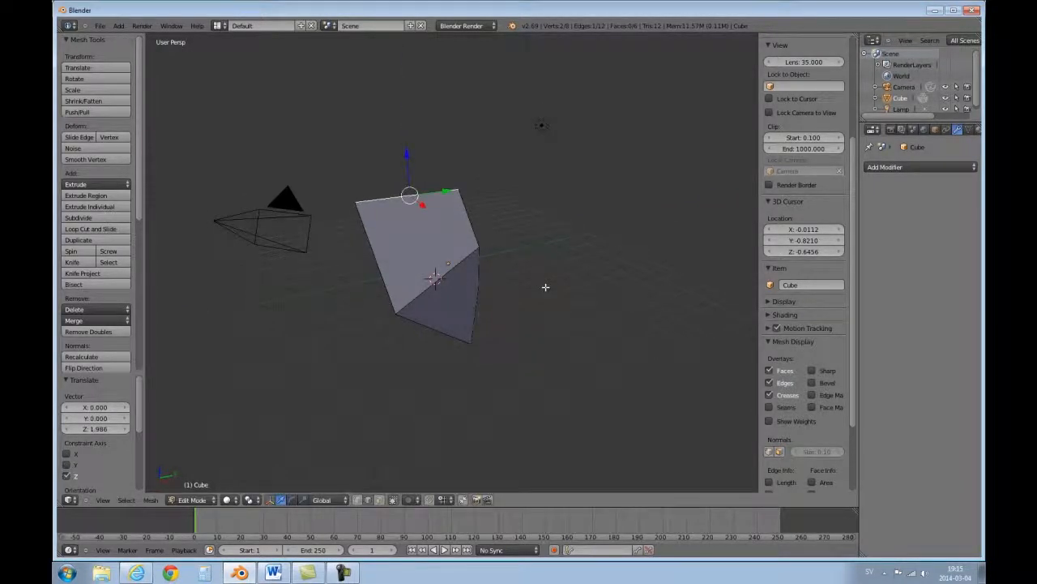
# Undo all the edge moves to restore the original cube shape
pyautogui.hotkey('ctrl', 'z')
pyautogui.hotkey('ctrl', 'z')
pyautogui.hotkey('ctrl', 'z')
pyautogui.hotkey('ctrl', 'z')
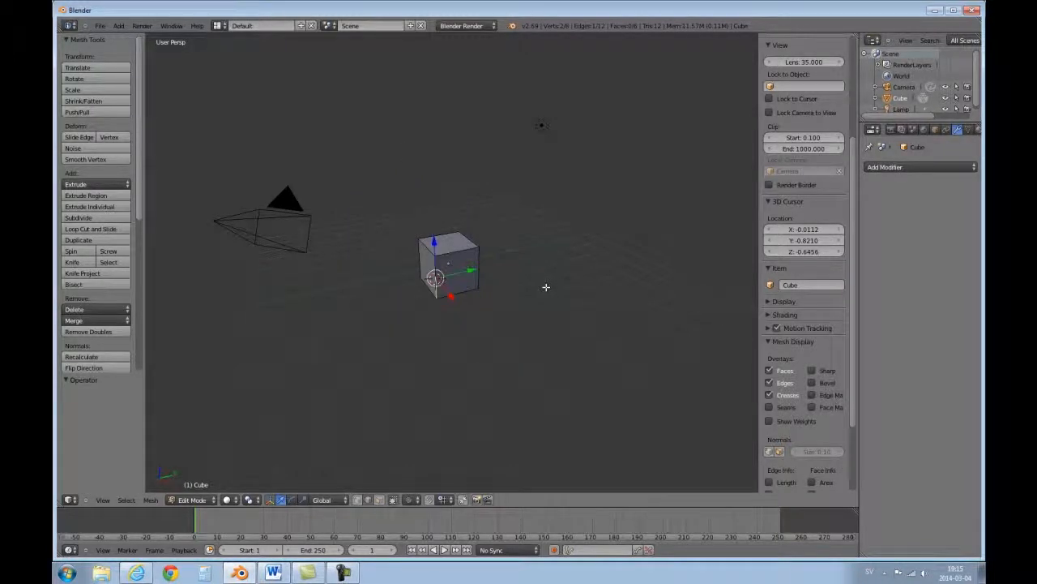
# In face select mode, select the cube's top face, raise it 2.954 along Z and lower it by 1.950
pyautogui.click(380, 500)
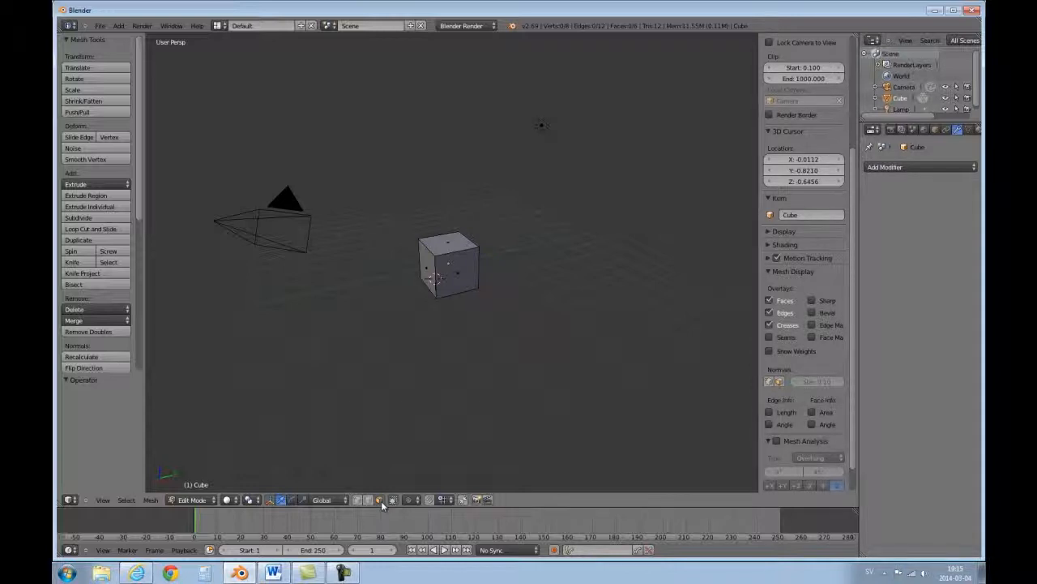
pyautogui.rightClick(455, 243)
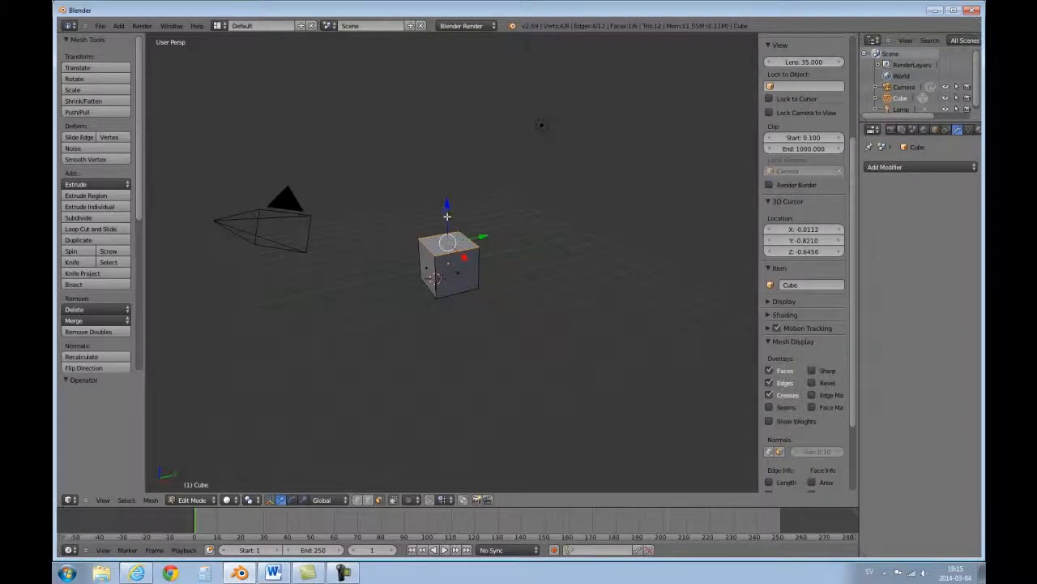
pyautogui.moveTo(447, 215); pyautogui.dragTo(448, 149)
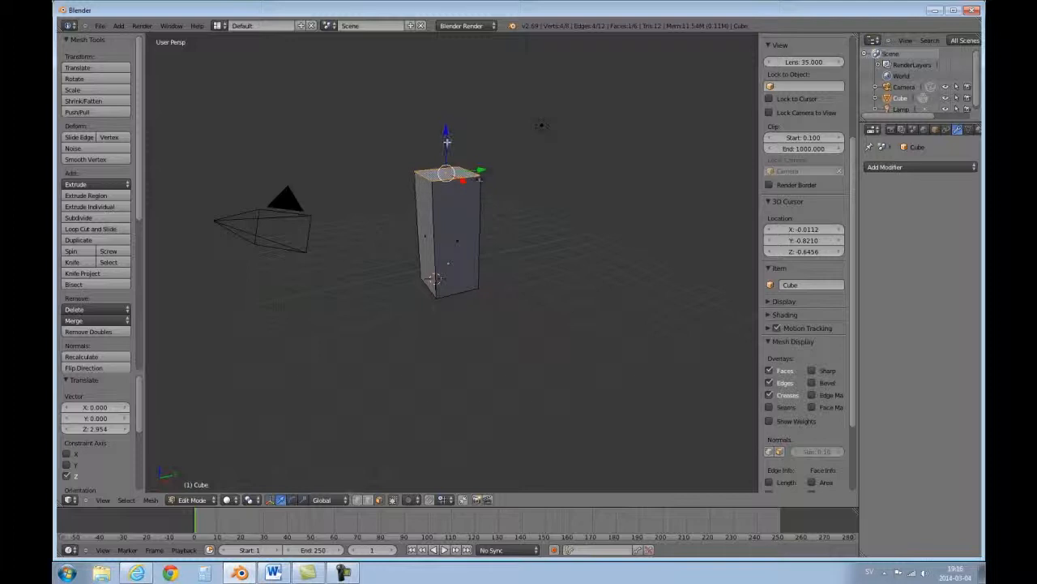
pyautogui.moveTo(445, 135); pyautogui.dragTo(444, 201)
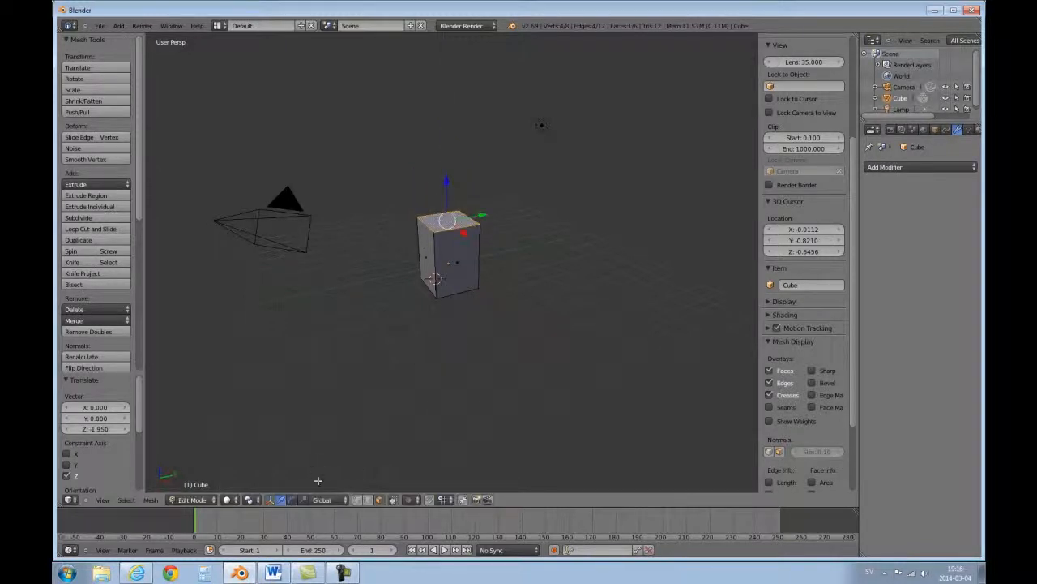
# Try rotating the top face -14.65° about the Z axis, and undo the rotation
pyautogui.click(293, 499)
pyautogui.moveTo(433, 236)
pyautogui.mouseDown()
pyautogui.moveTo(451, 233)
pyautogui.moveTo(419, 235)
pyautogui.mouseUp()
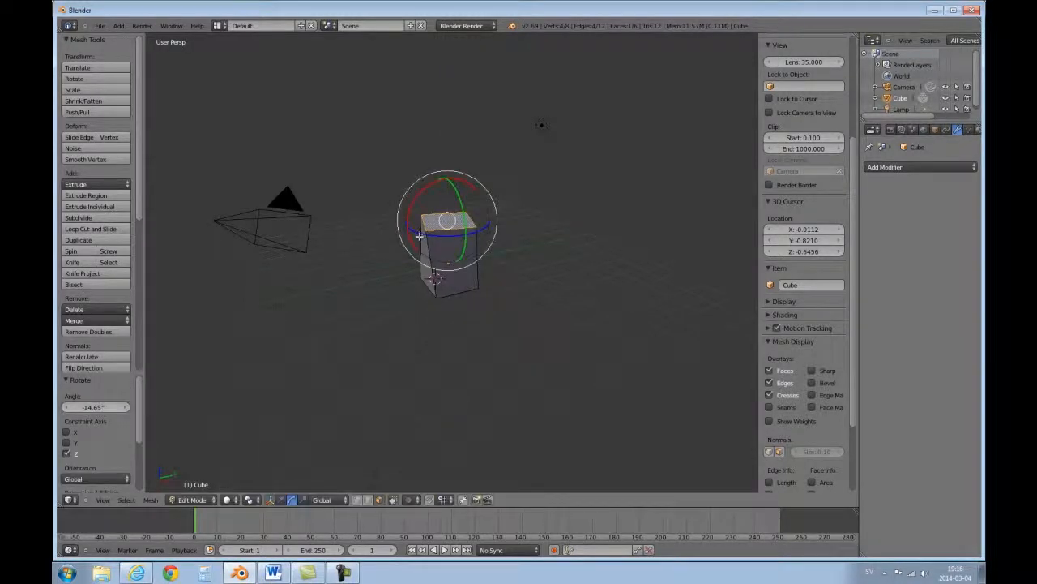
pyautogui.hotkey('ctrl', 'z')
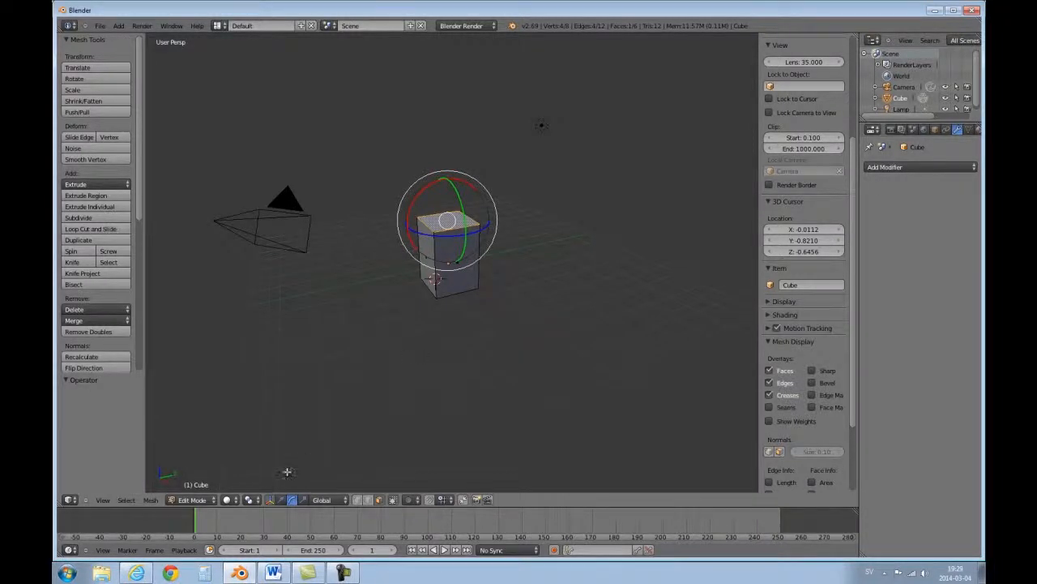
# Try scaling the top face by 3.301 along X and enlarging it along Y, and undo both scalings
pyautogui.click(303, 499)
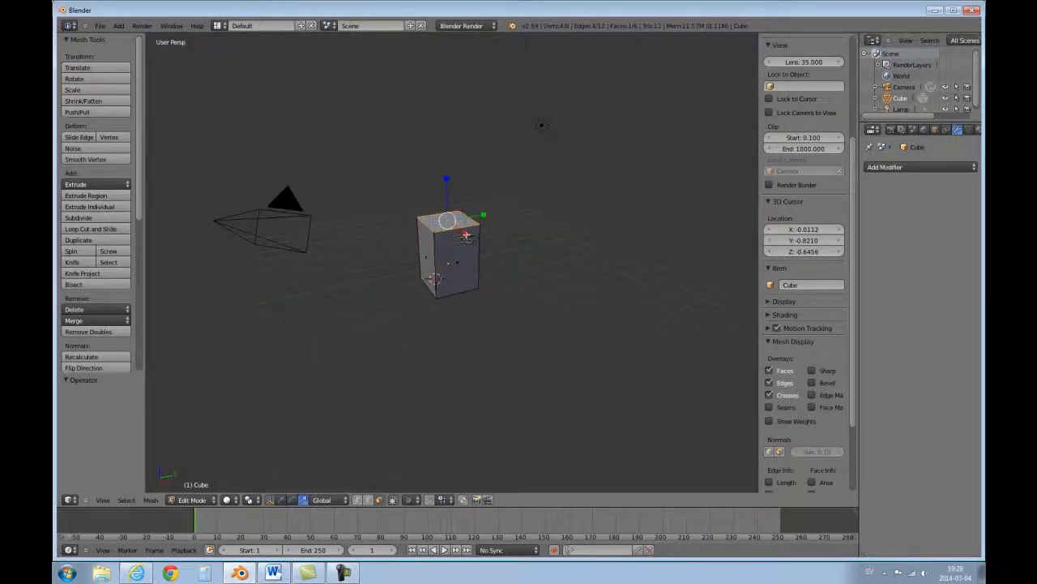
pyautogui.moveTo(466, 236); pyautogui.dragTo(499, 276)
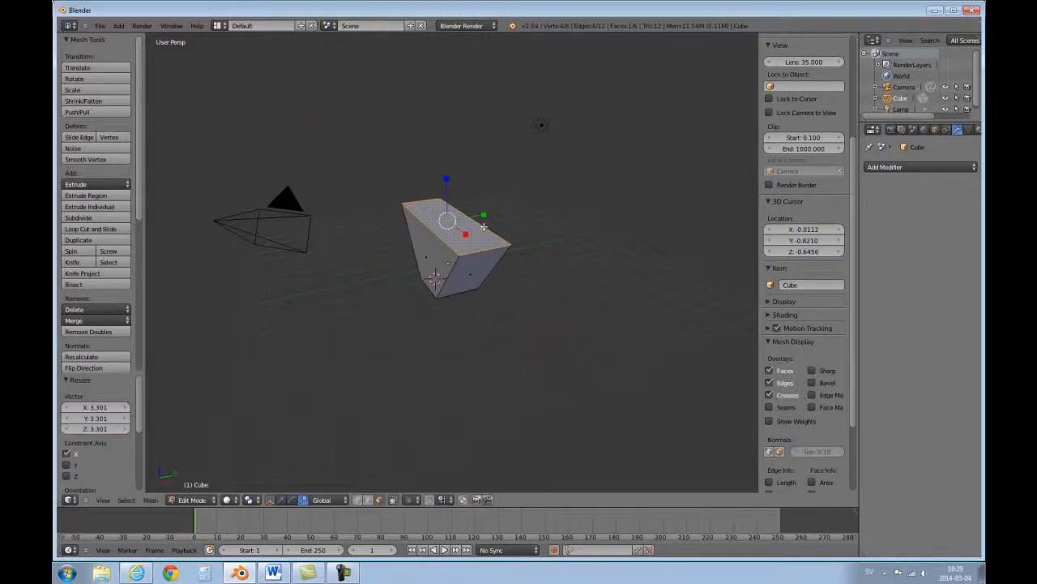
pyautogui.moveTo(482, 217); pyautogui.dragTo(537, 207)
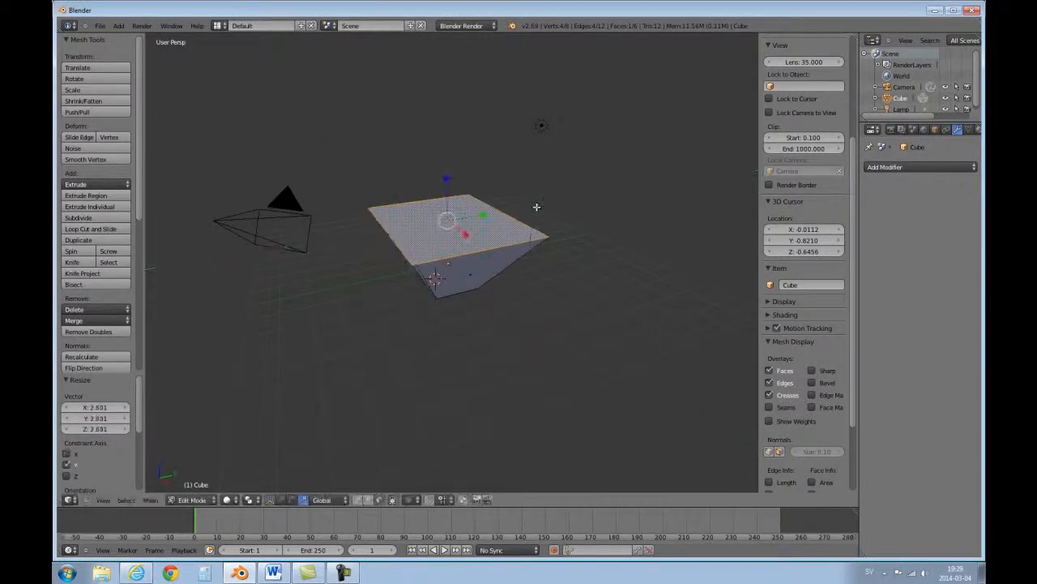
pyautogui.hotkey('ctrl', 'z')
pyautogui.hotkey('ctrl', 'z')
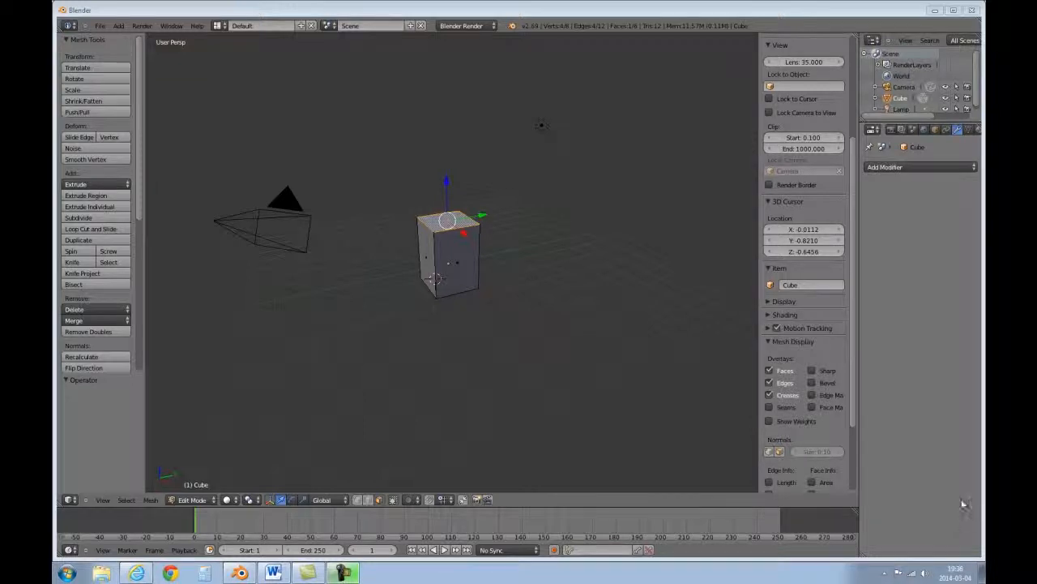
# Try scaling the top face uniformly by 3.104, and undo the scaling
pyautogui.click(652, 319)
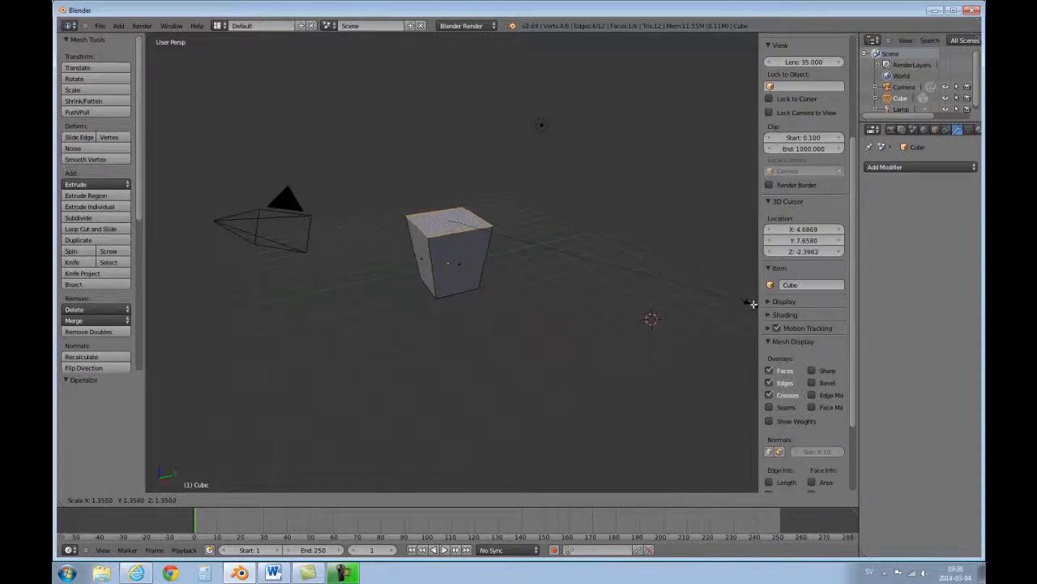
pyautogui.press('Escape')
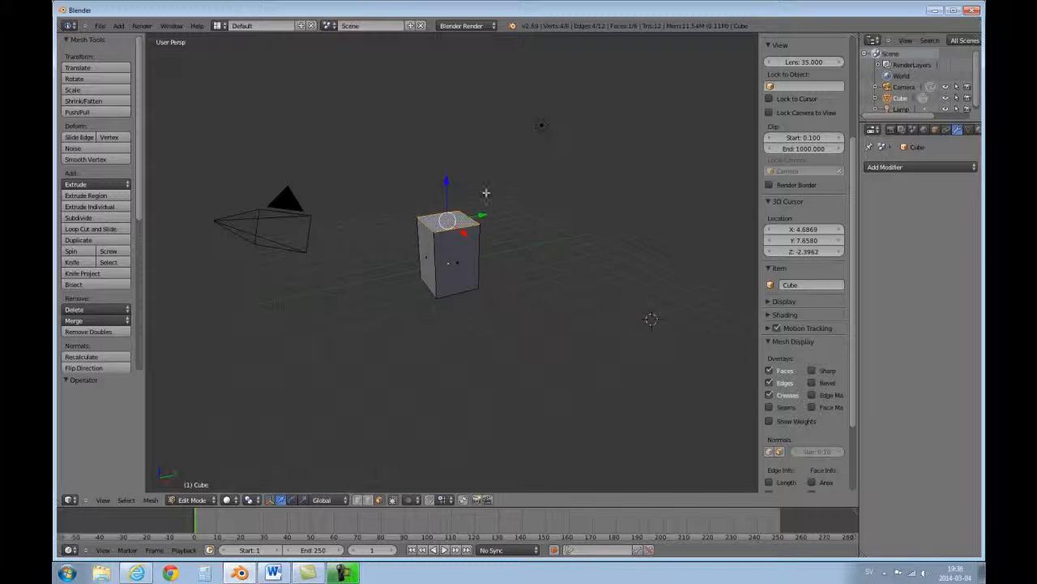
pyautogui.press('s')
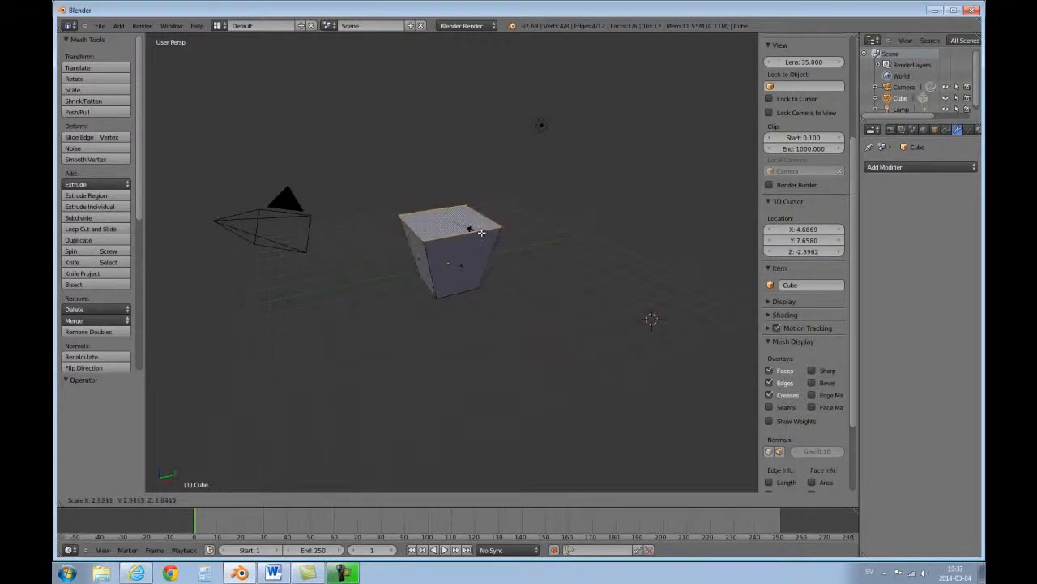
pyautogui.click(503, 238)
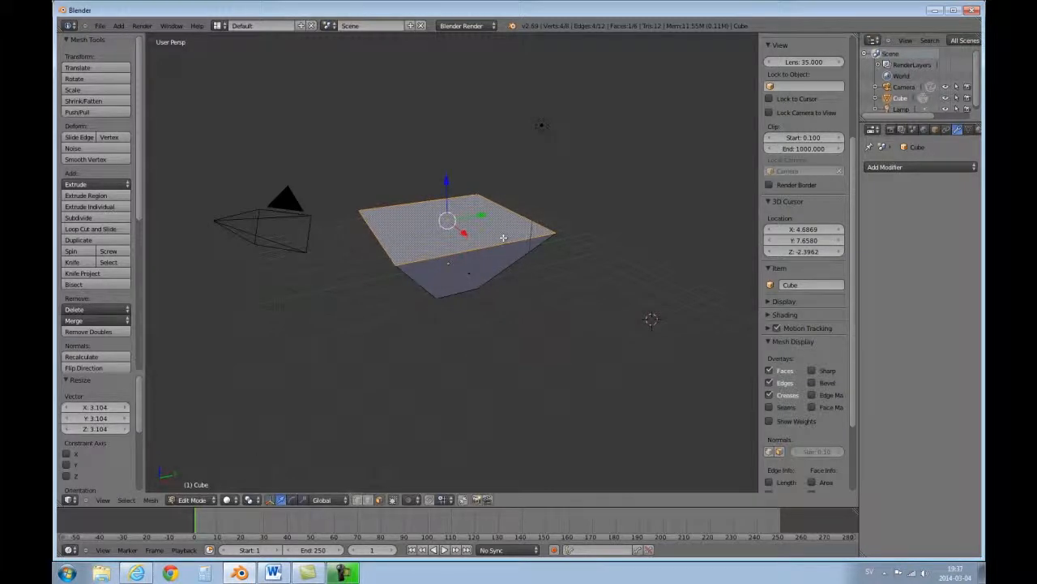
pyautogui.hotkey('ctrl', 'z')
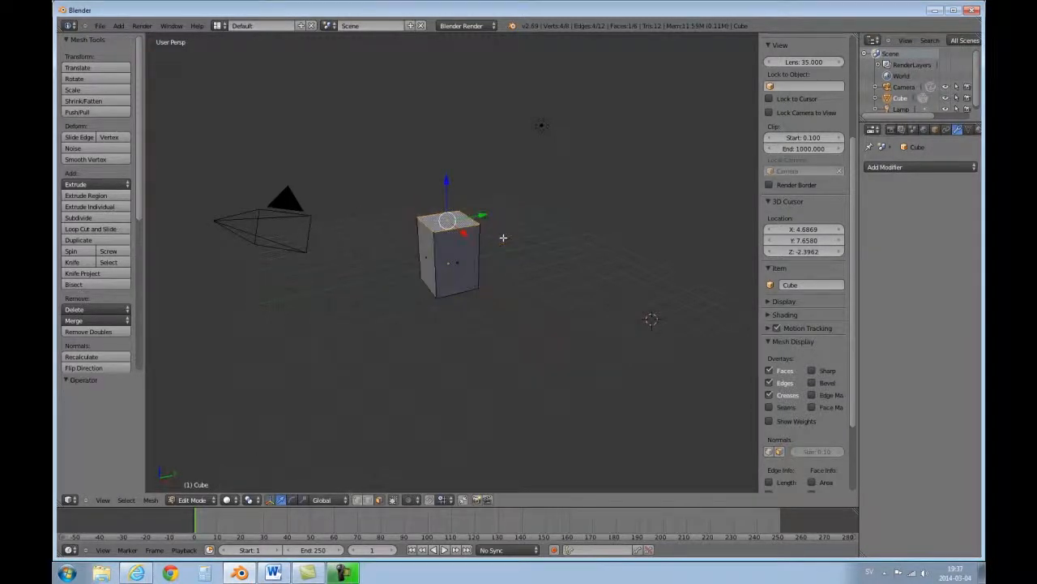
pyautogui.click(415, 328)
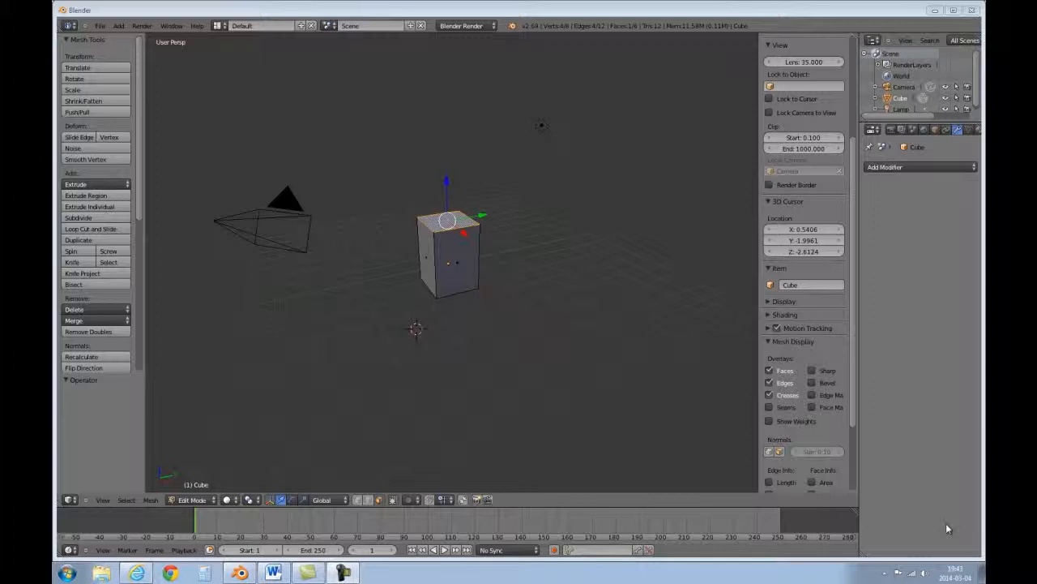
pyautogui.click(520, 249)
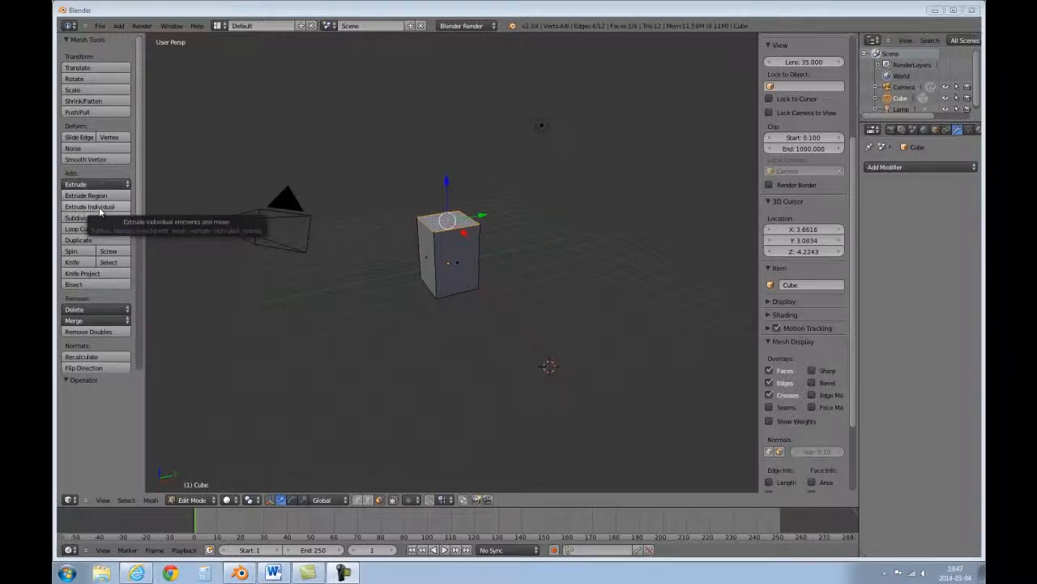
# Extrude the top face upward twice with Extrude Region, by 2.472 and by 2.067
pyautogui.click(101, 212)
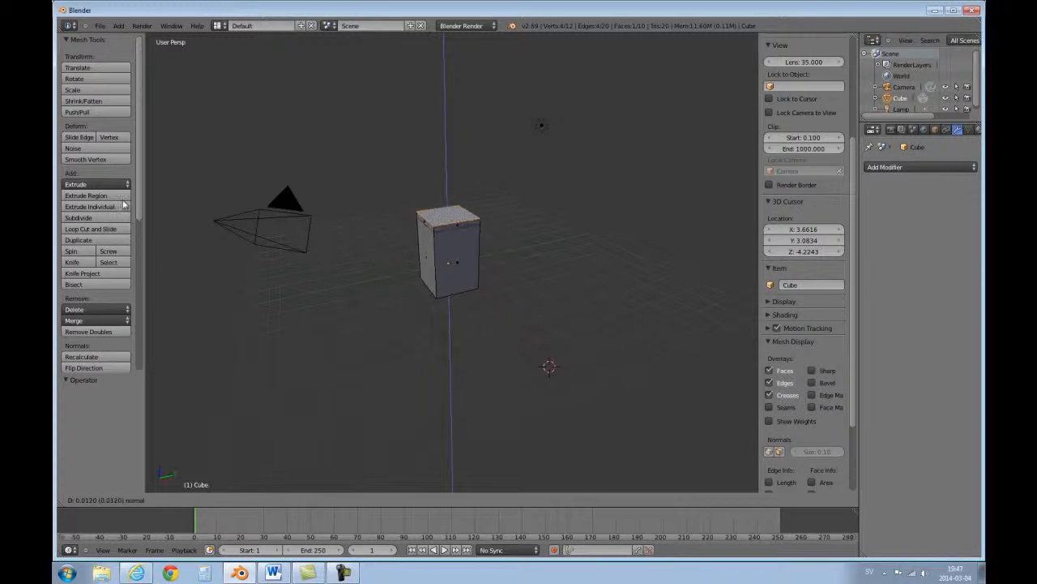
pyautogui.click(172, 149)
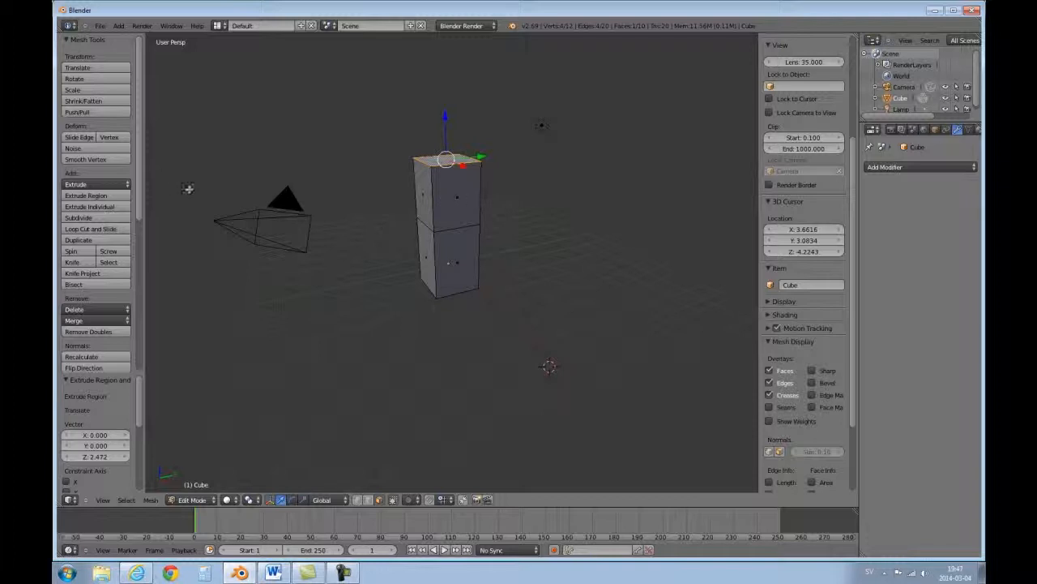
pyautogui.click(89, 196)
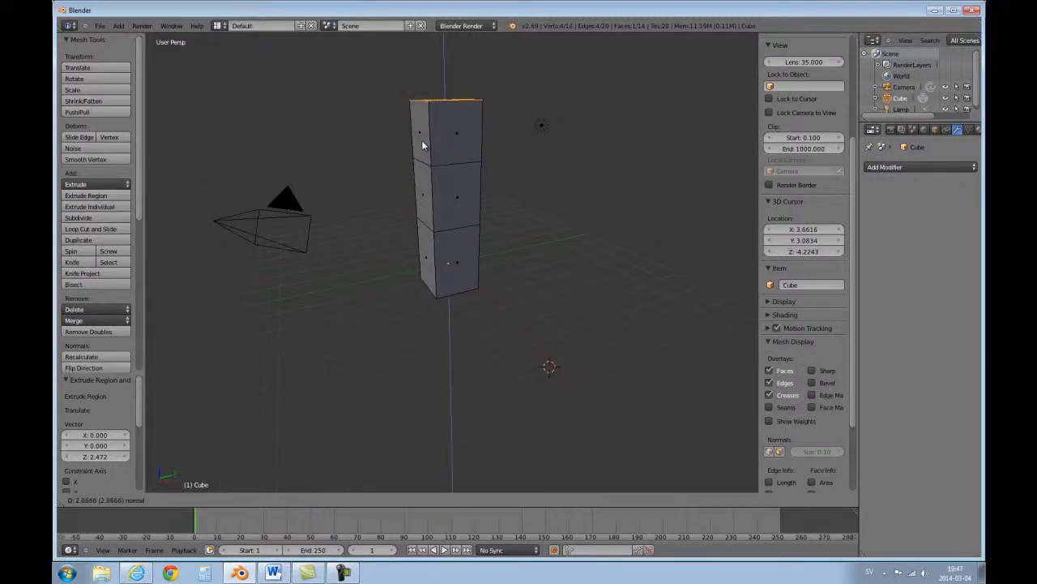
pyautogui.click(423, 144)
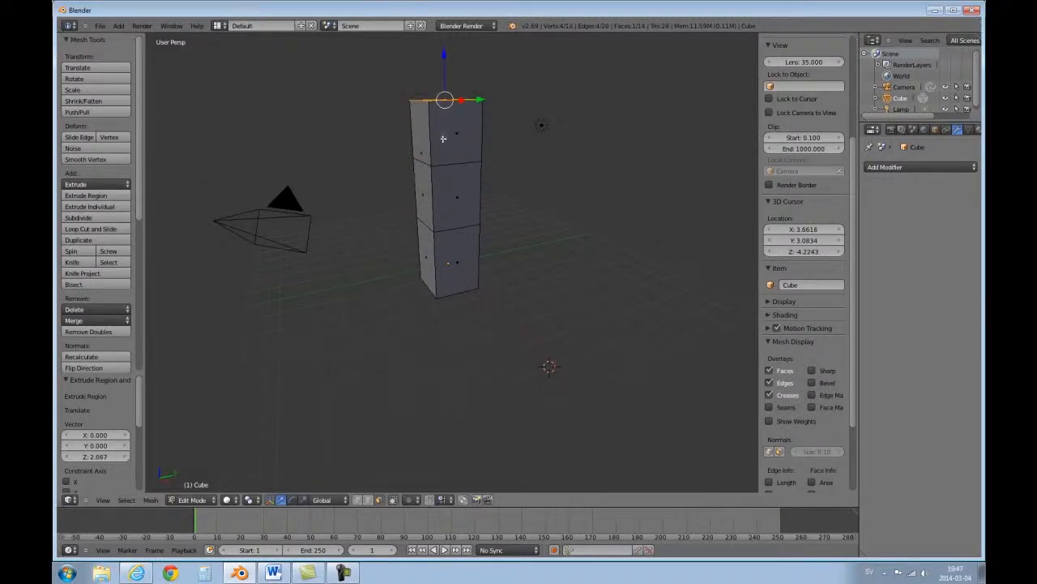
# Extrude the side face of the column's top segment outward along X three times with Extrude Region, the first two by 2.241 and 2.092
pyautogui.click(95, 204)
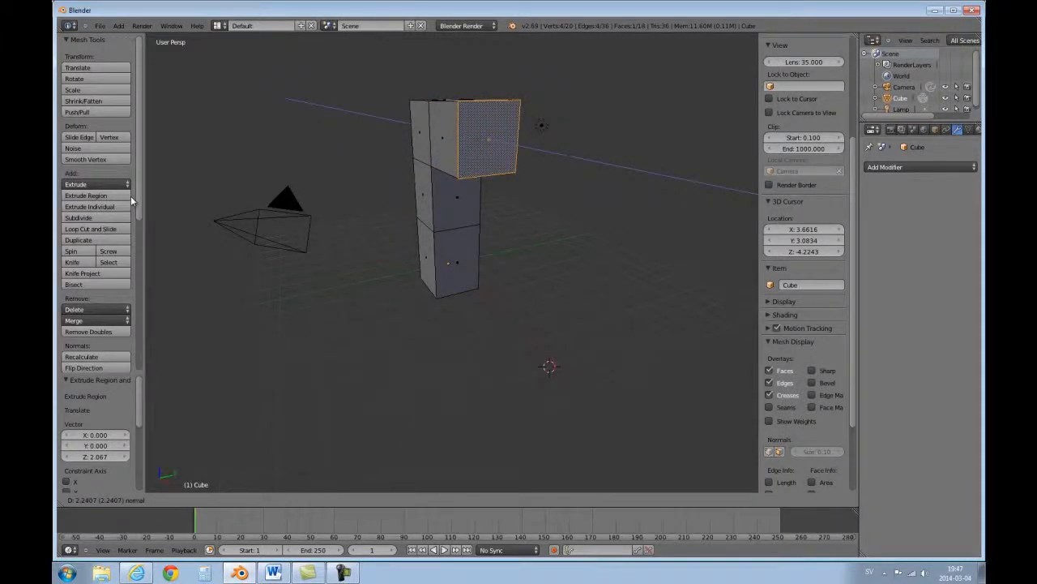
pyautogui.click(130, 195)
pyautogui.click(119, 205)
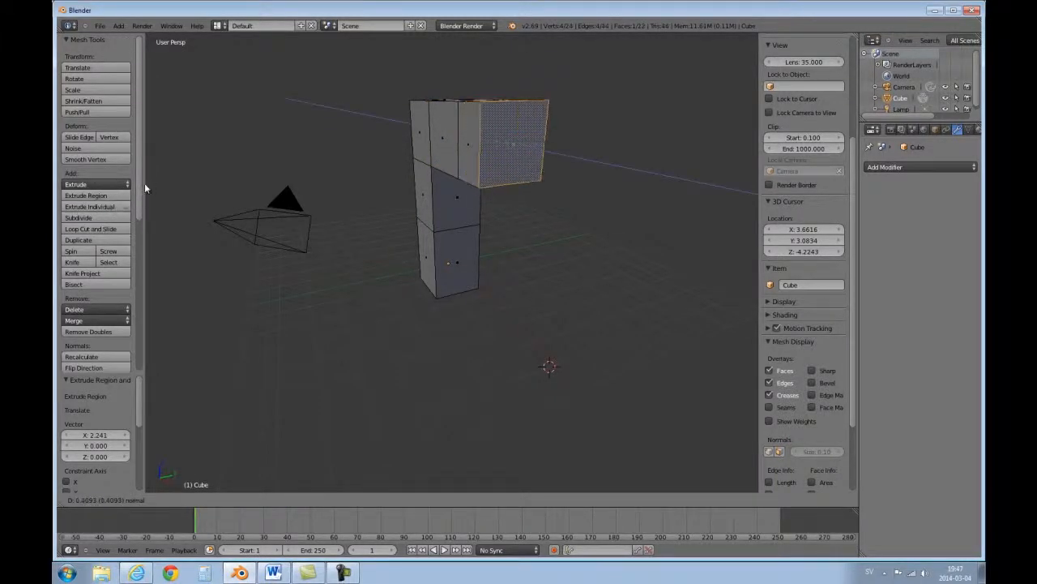
pyautogui.click(165, 172)
pyautogui.click(93, 197)
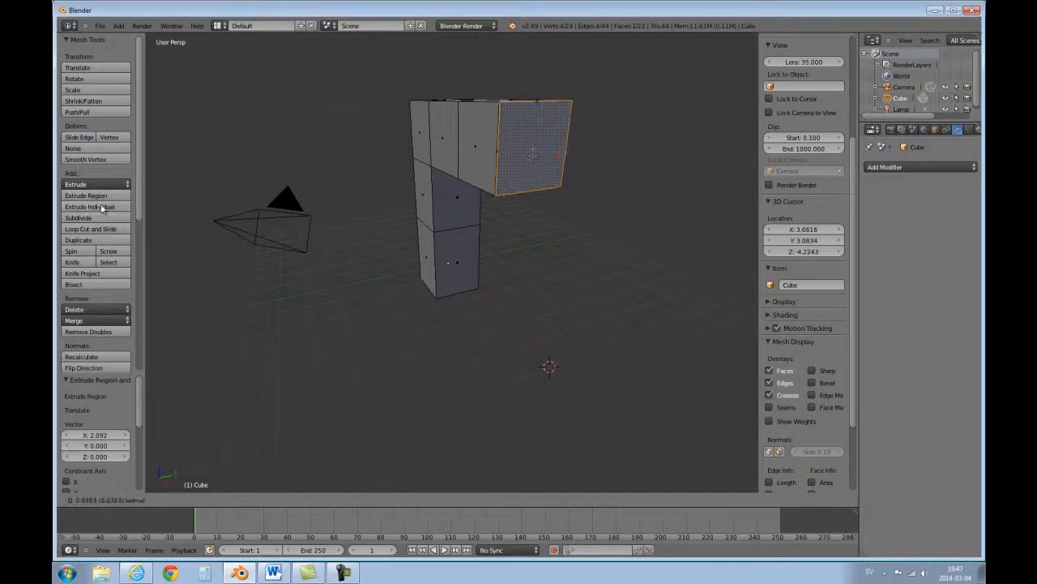
pyautogui.click(151, 188)
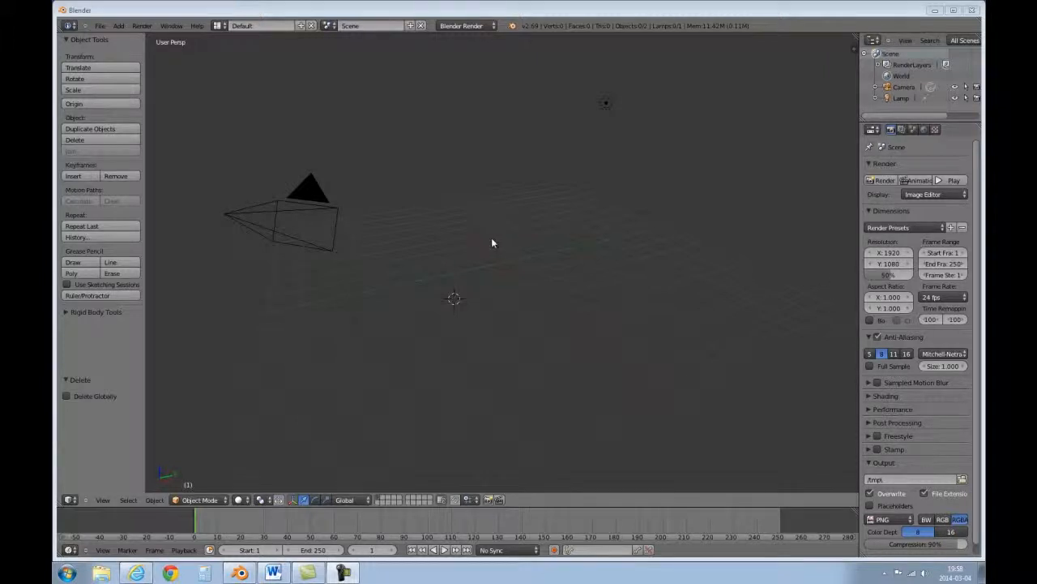
# Add a cylinder mesh to the empty scene
pyautogui.click(118, 26)
pyautogui.moveTo(128, 41)
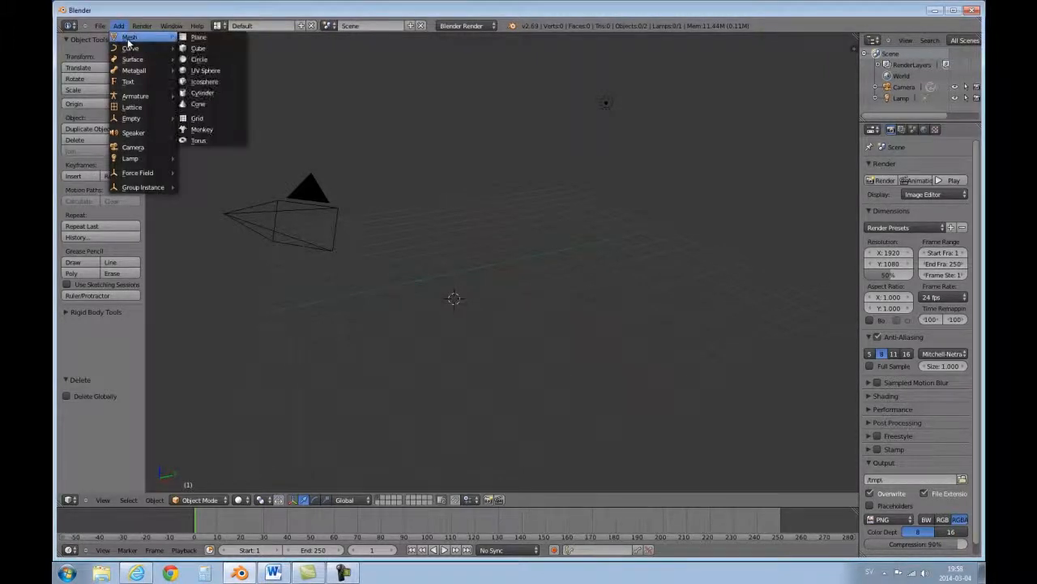
pyautogui.click(204, 93)
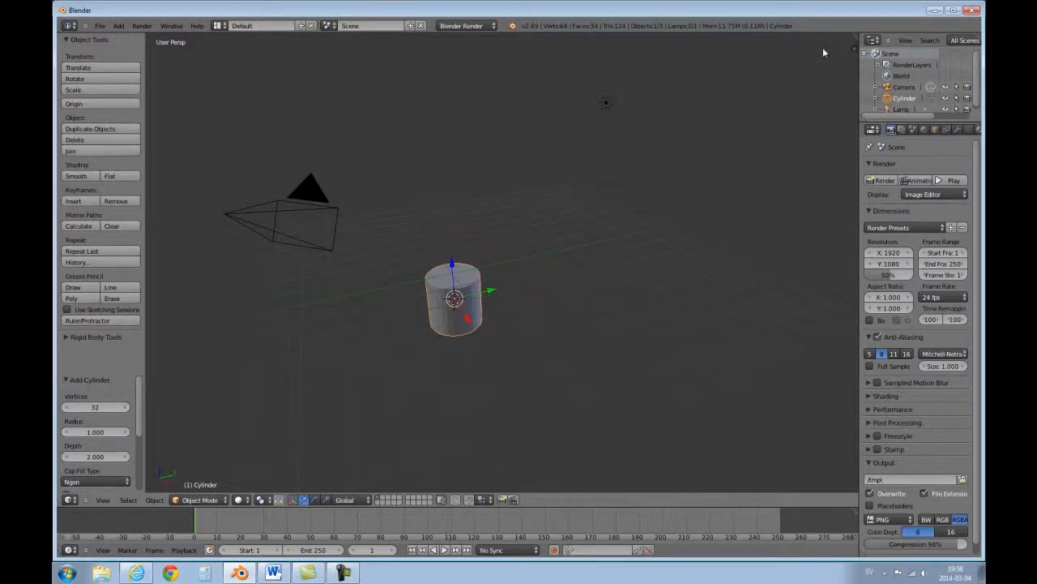
# Show the object's transform properties and set the cylinder's X, Y and Z location to 0
pyautogui.click(854, 48)
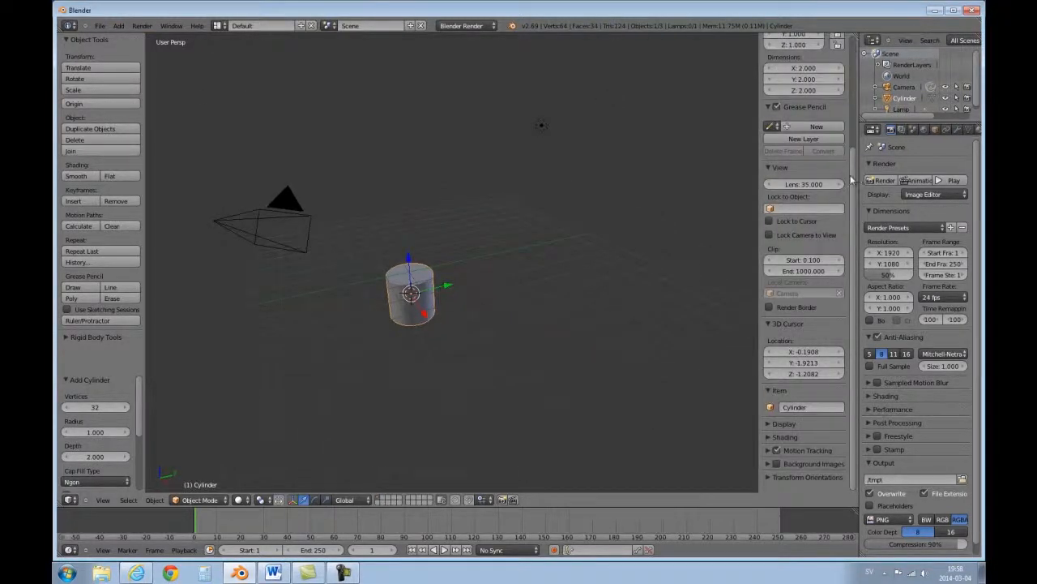
pyautogui.scroll(5, 852, 174)
pyautogui.click(800, 69)
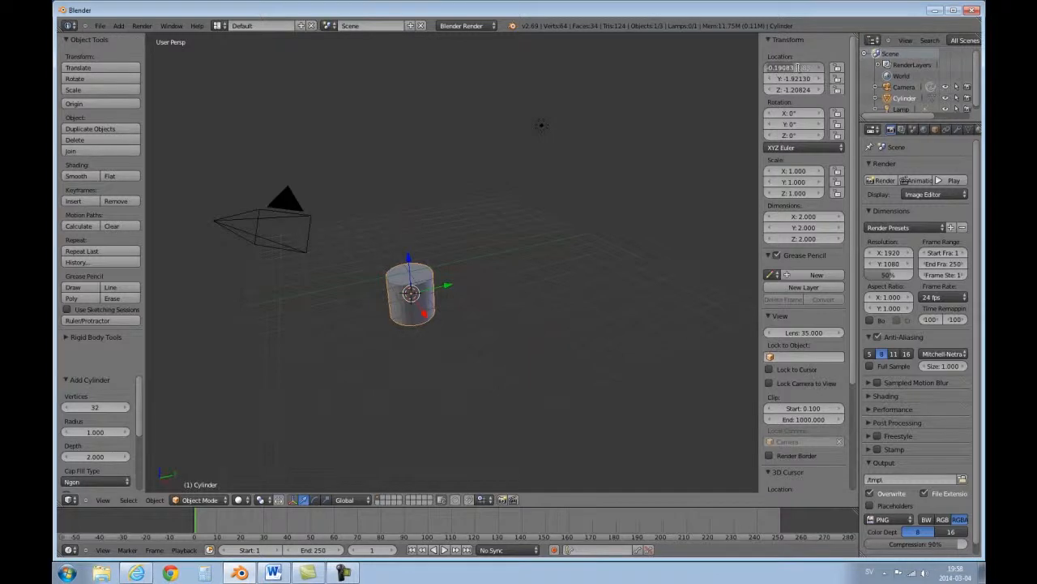
pyautogui.write('0')
pyautogui.press('Return')
pyautogui.click(800, 78)
pyautogui.write('00000')
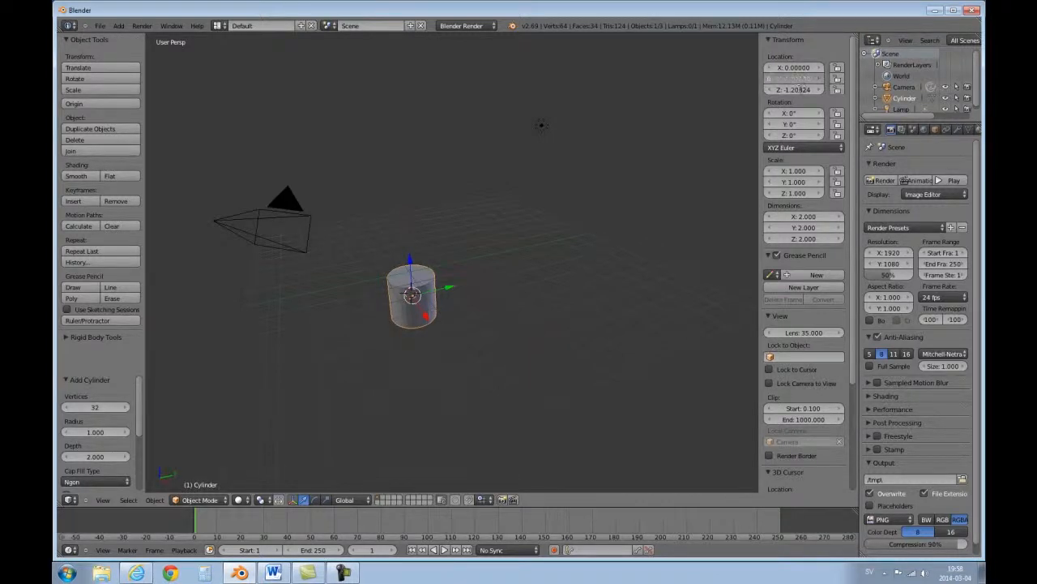
pyautogui.press('Return')
pyautogui.click(800, 90)
pyautogui.write('0')
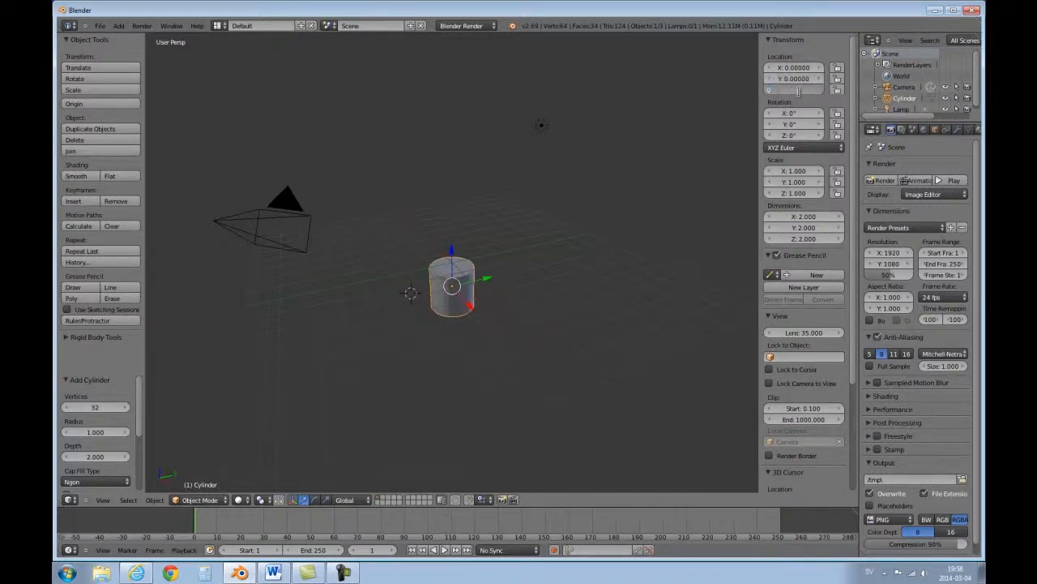
pyautogui.press('Return')
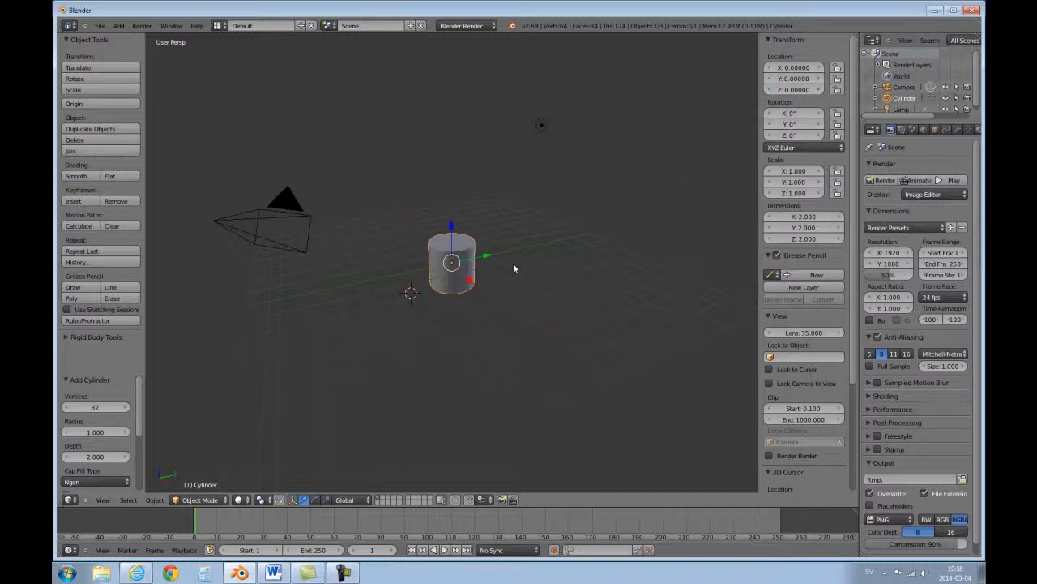
# Scale the cylinder uniformly by 3.728 and switch it to Edit Mode
pyautogui.press('s')
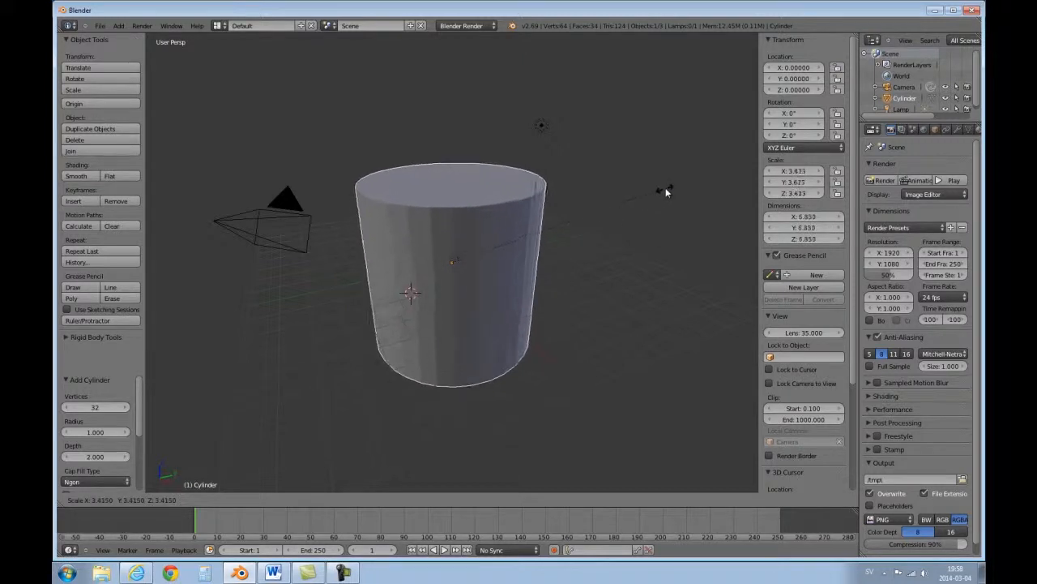
pyautogui.click(667, 188)
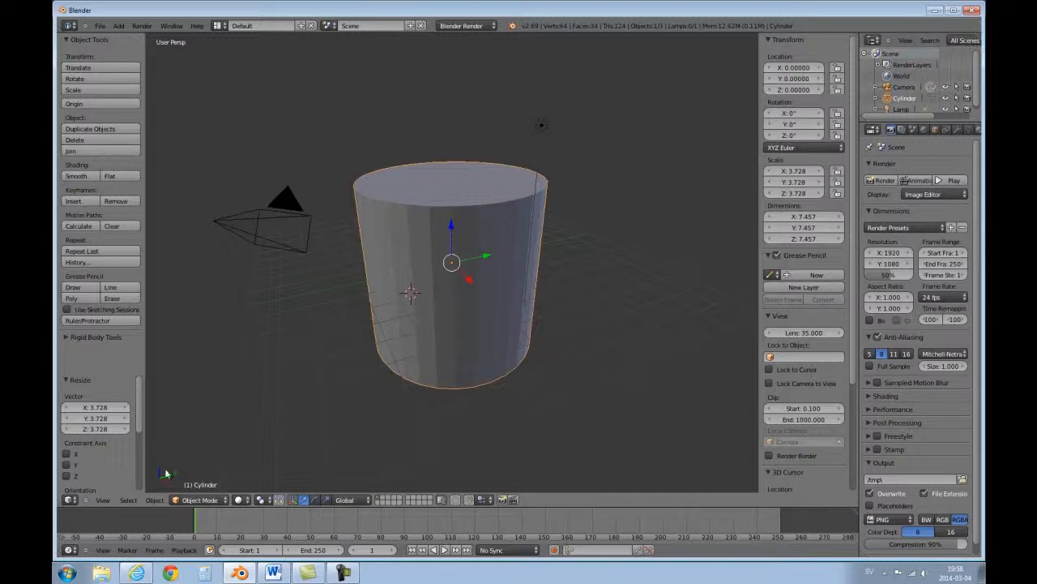
pyautogui.click(201, 501)
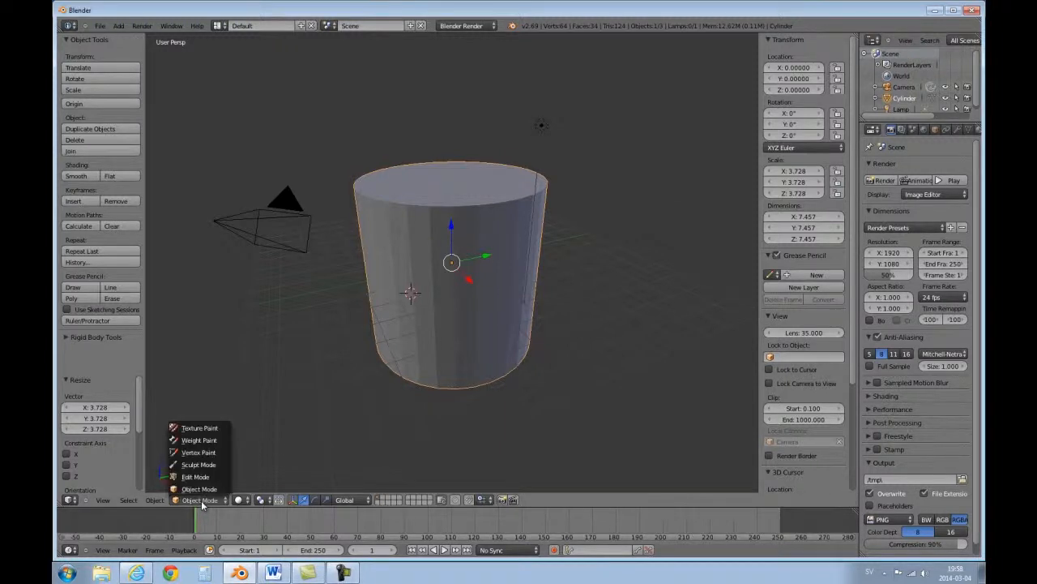
pyautogui.click(205, 480)
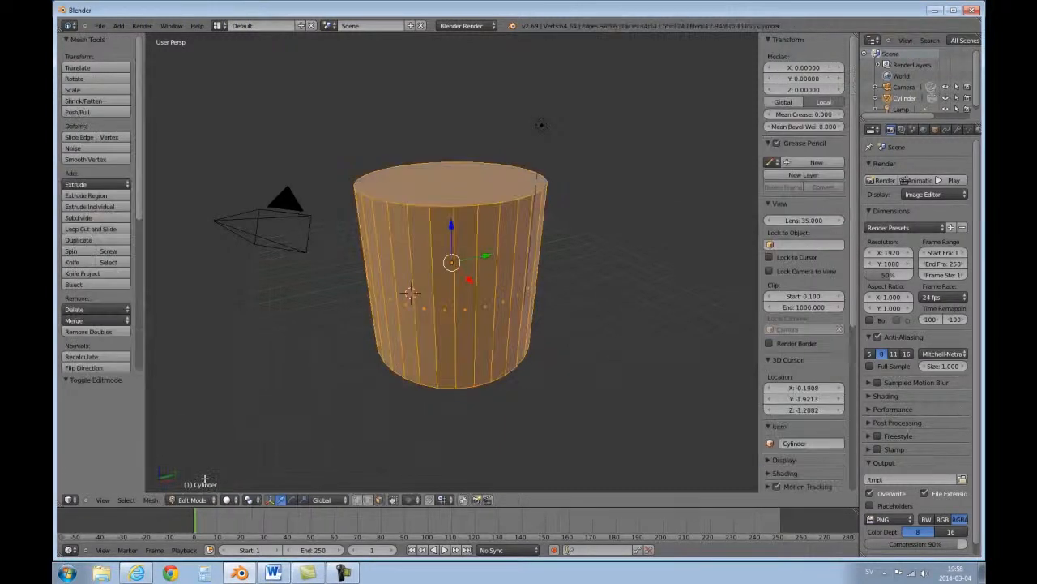
# Select the cylinder's top face in face select mode and scale it uniformly by 1.390 to form a tapered cup
pyautogui.click(379, 501)
pyautogui.rightClick(440, 194)
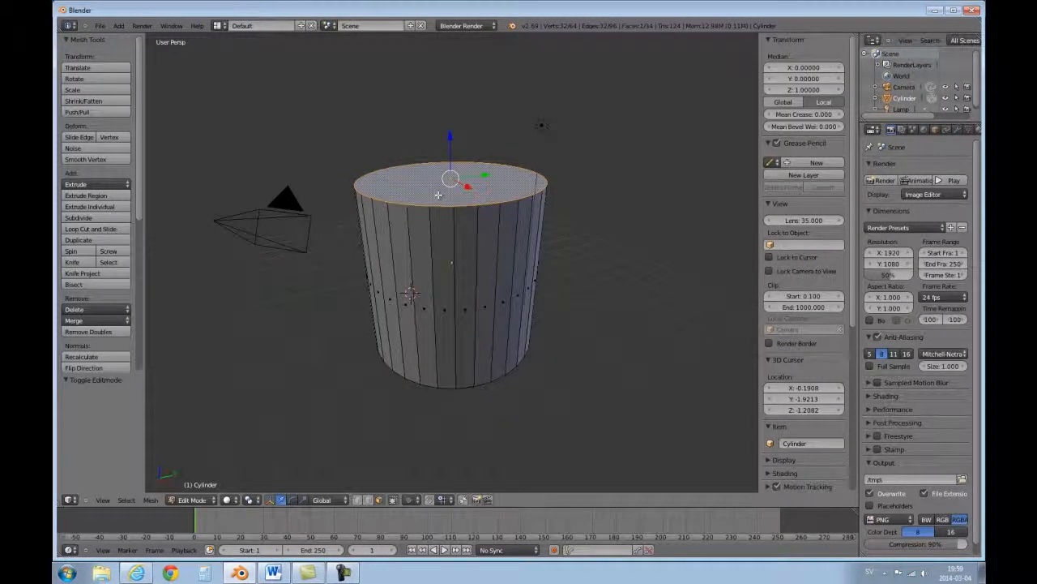
pyautogui.press('s')
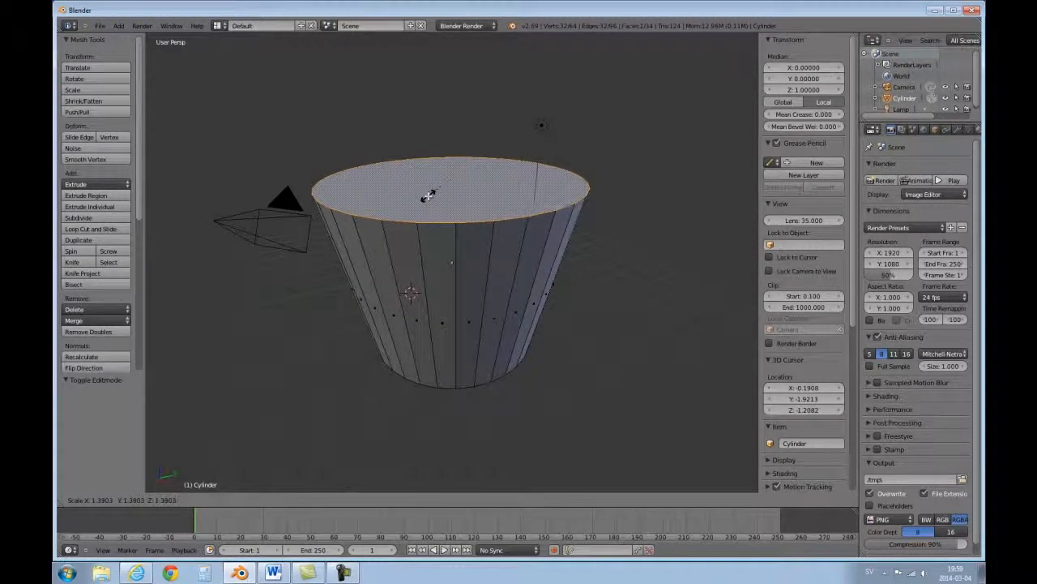
pyautogui.click(428, 196)
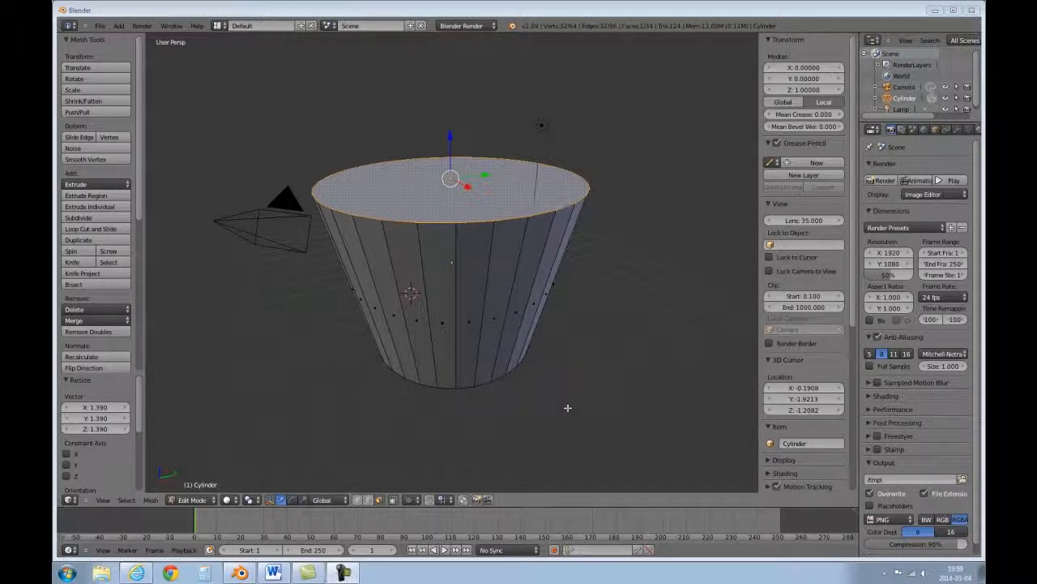
# Extrude the cup's top face upward by 1.809 with Extrude Region and scale the new face uniformly by 0.875
pyautogui.click(85, 206)
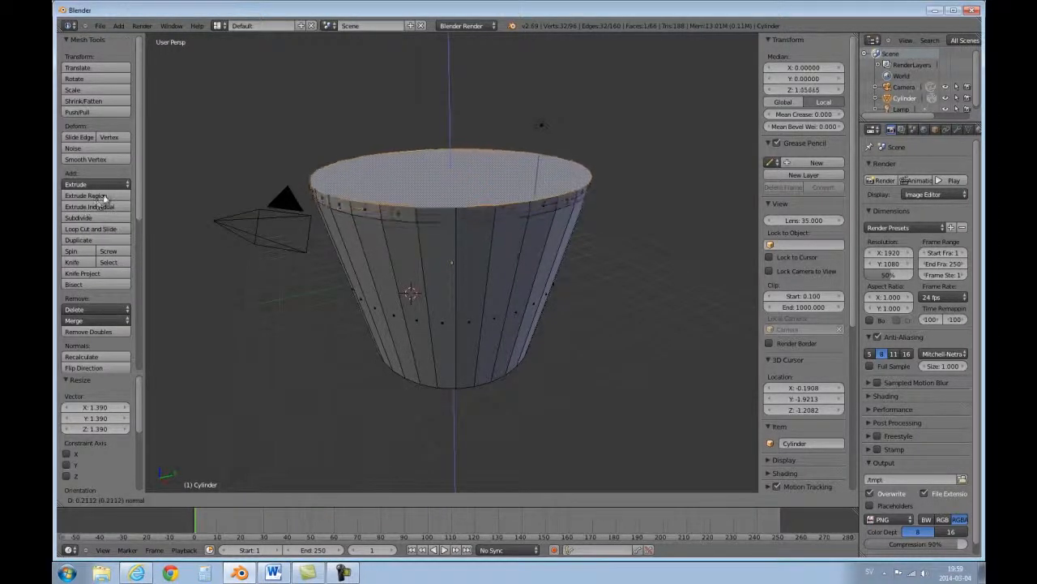
pyautogui.click(128, 156)
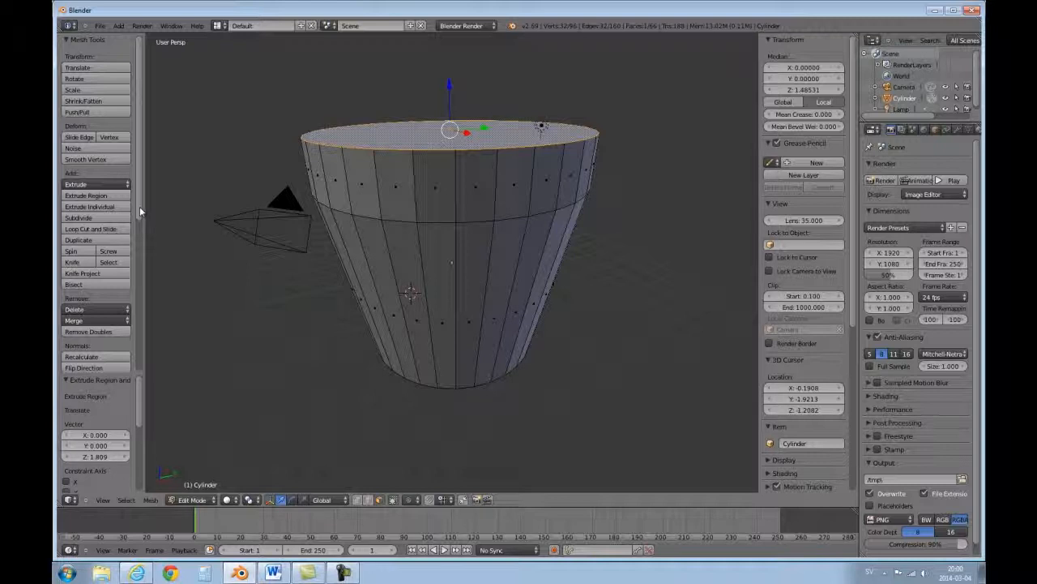
pyautogui.click(187, 209)
pyautogui.press('s')
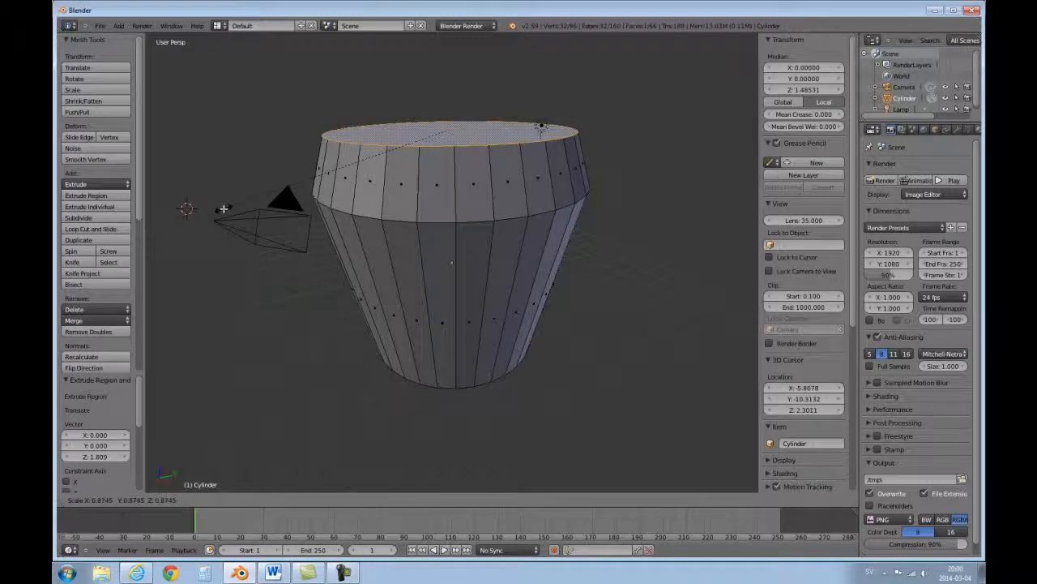
pyautogui.click(224, 208)
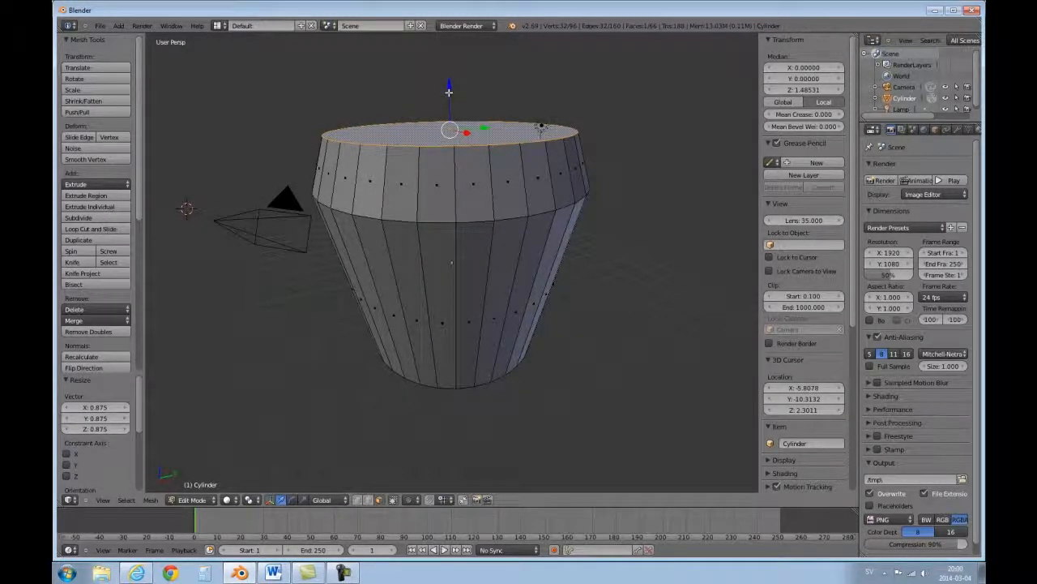
# Move the extruded face down into the cup by -3.176 along Z and return to Object Mode
pyautogui.moveTo(449, 92); pyautogui.dragTo(427, 175)
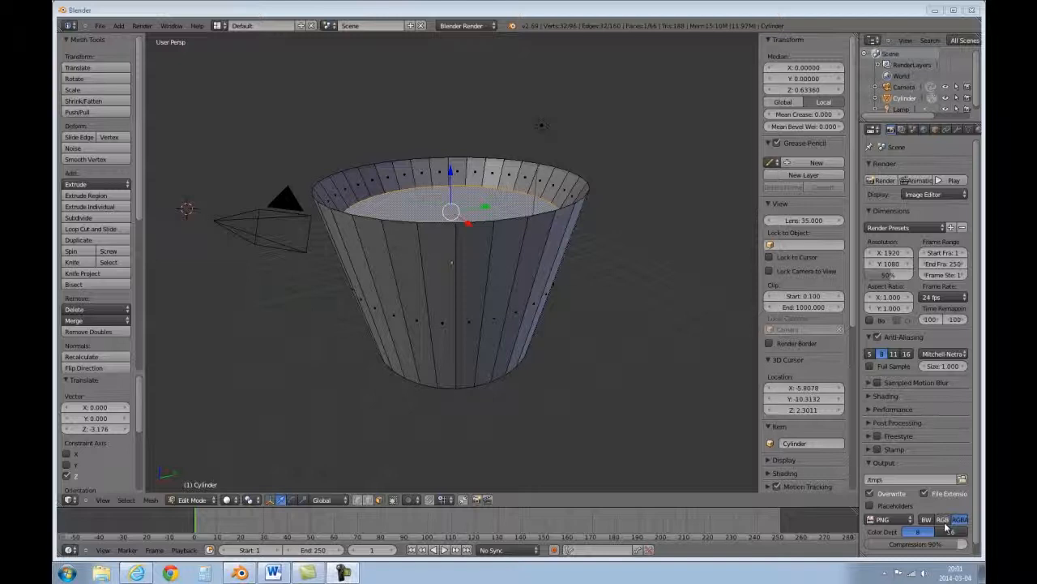
pyautogui.click(204, 500)
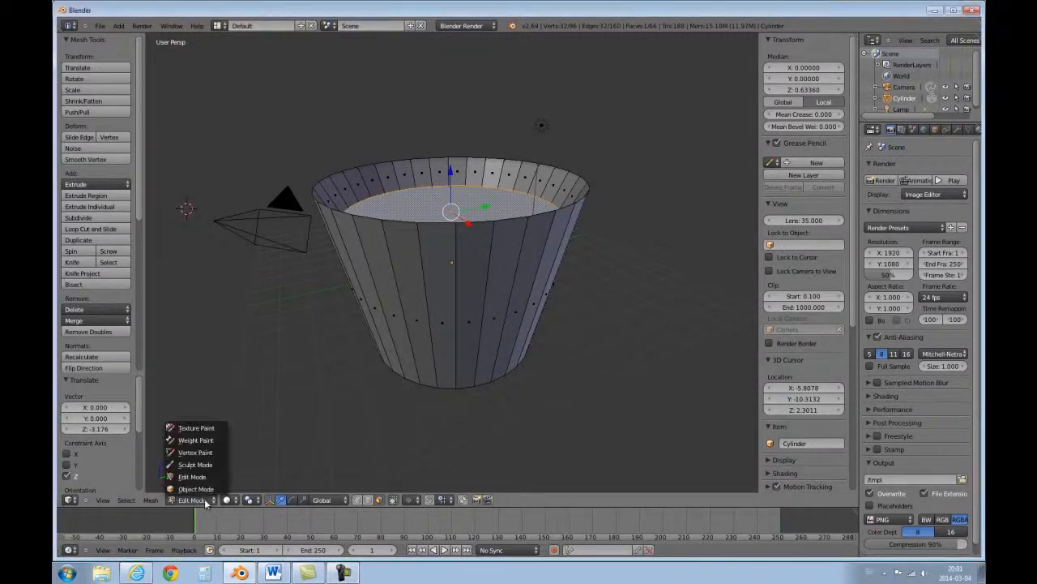
pyautogui.click(201, 489)
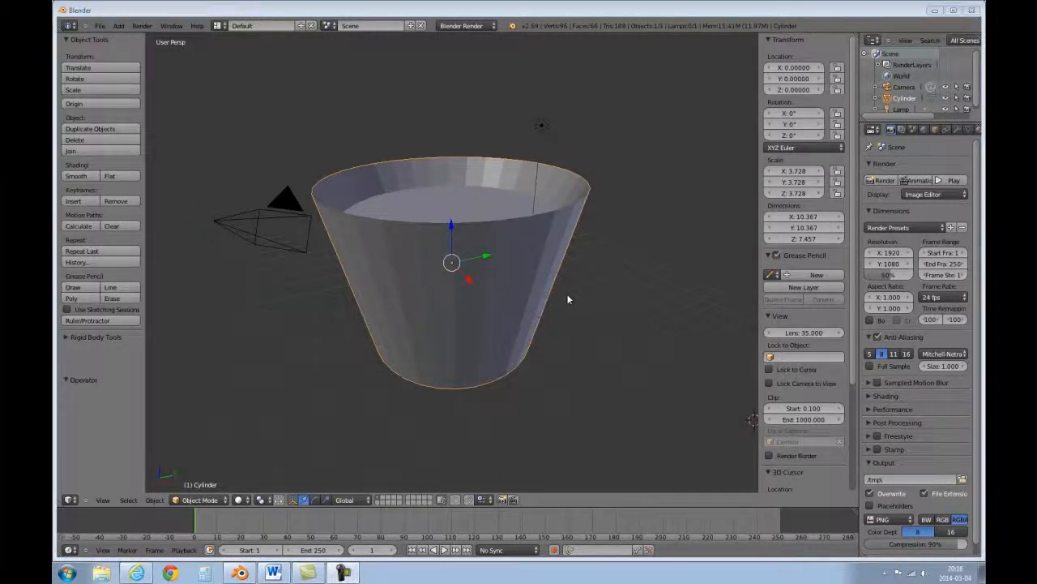
# Apply smooth shading to the cup and add an Edge Split modifier to it
pyautogui.click(81, 178)
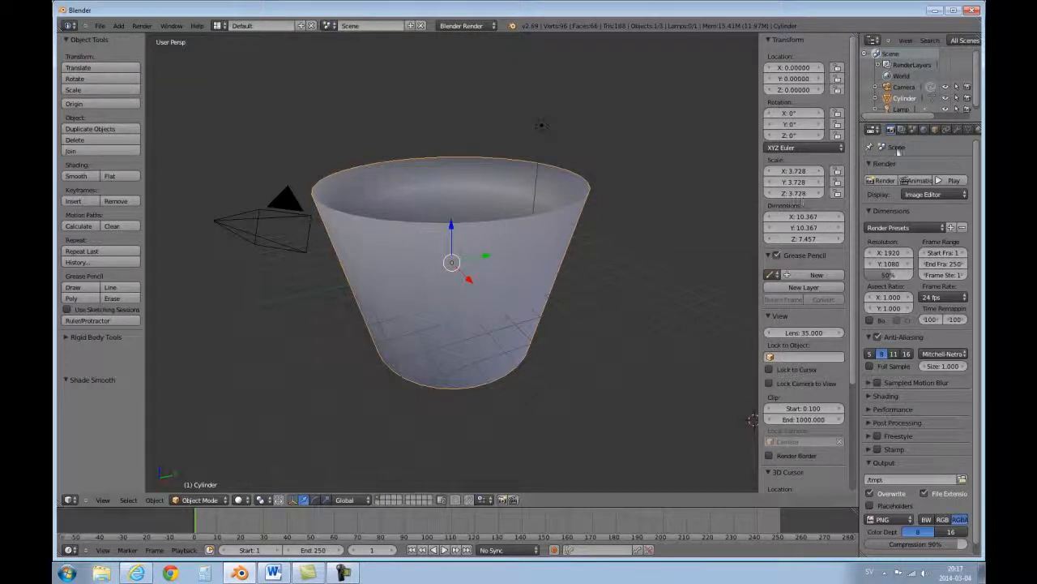
pyautogui.click(957, 128)
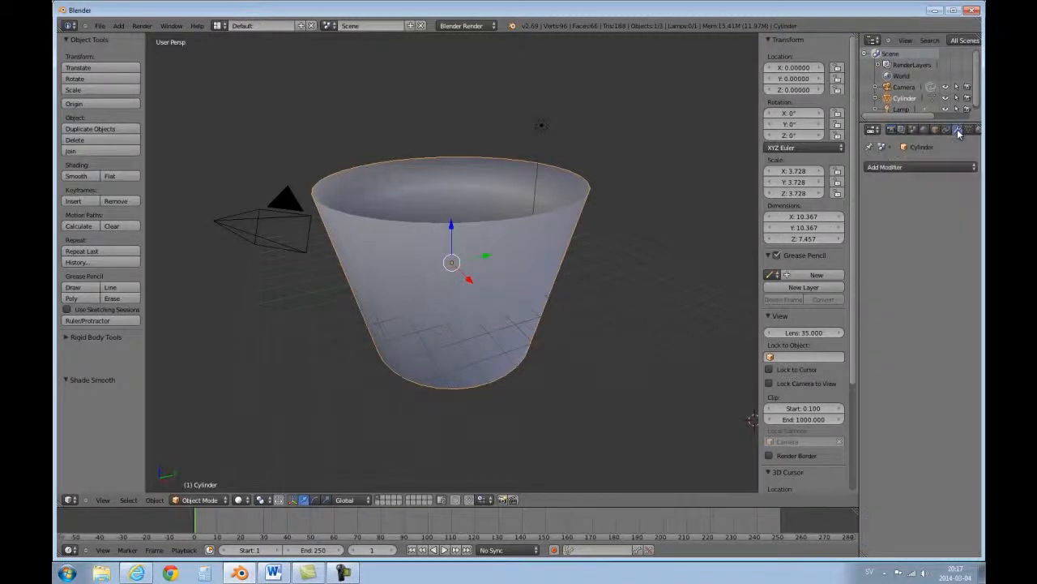
pyautogui.click(915, 167)
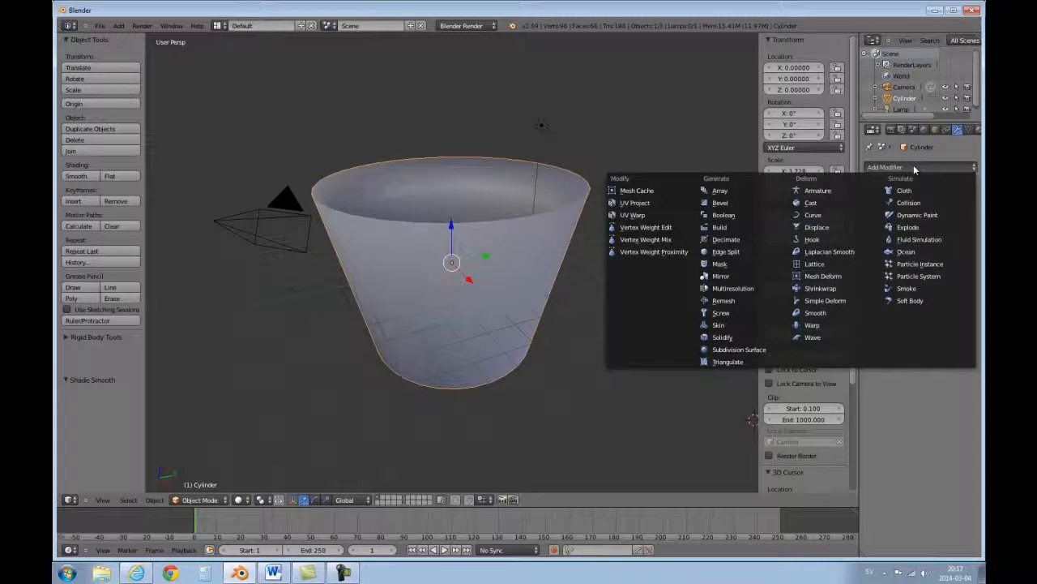
pyautogui.click(748, 253)
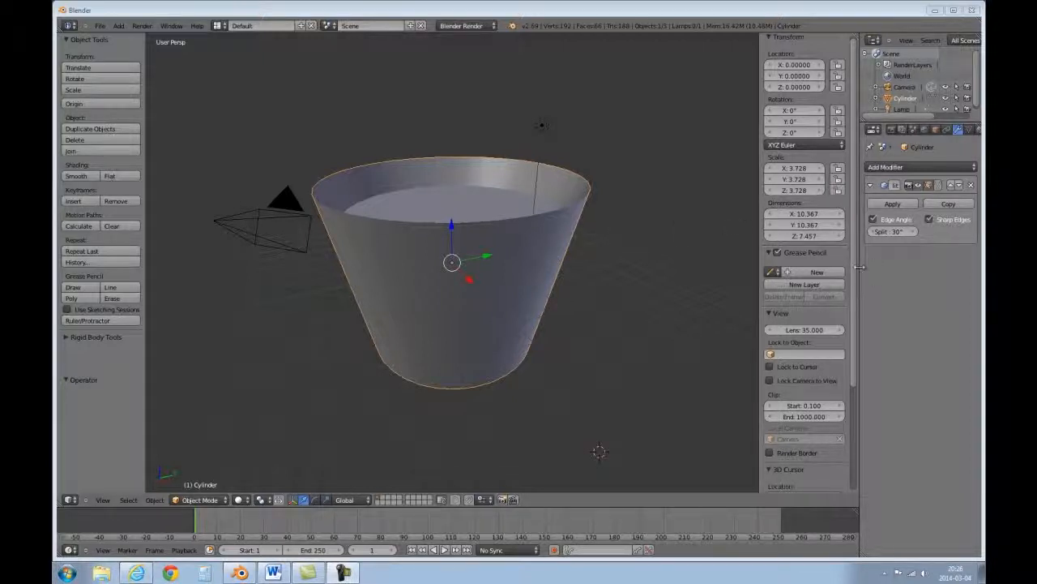
# Widen the properties area and create a new material for the cup
pyautogui.moveTo(859, 266); pyautogui.dragTo(791, 266)
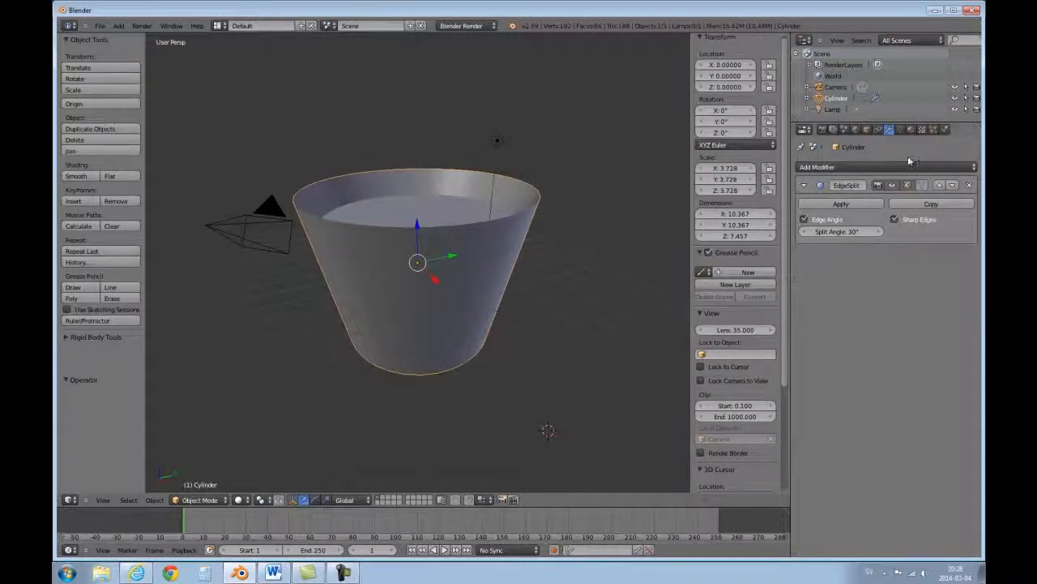
pyautogui.click(910, 130)
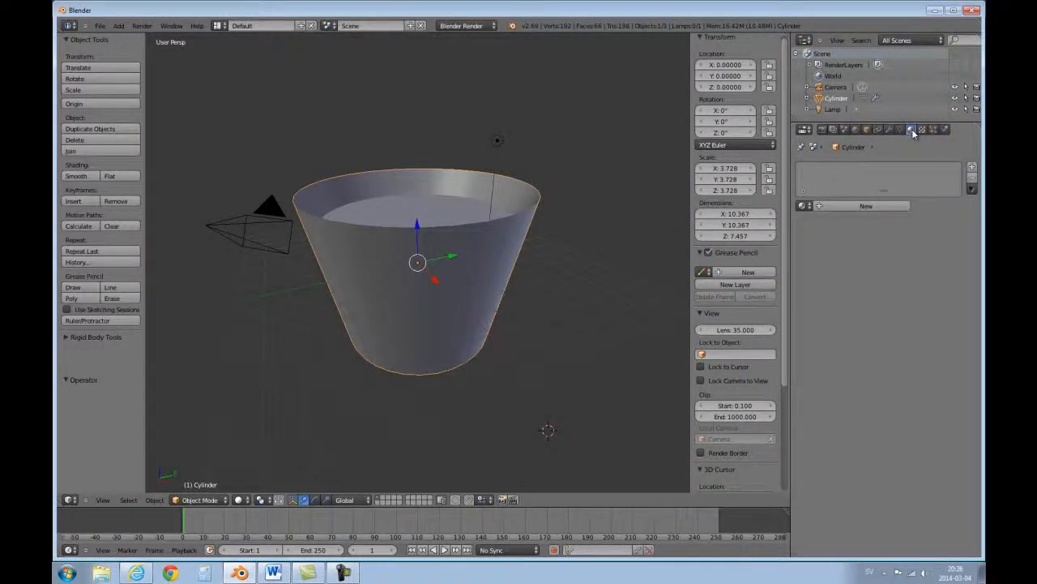
pyautogui.click(873, 206)
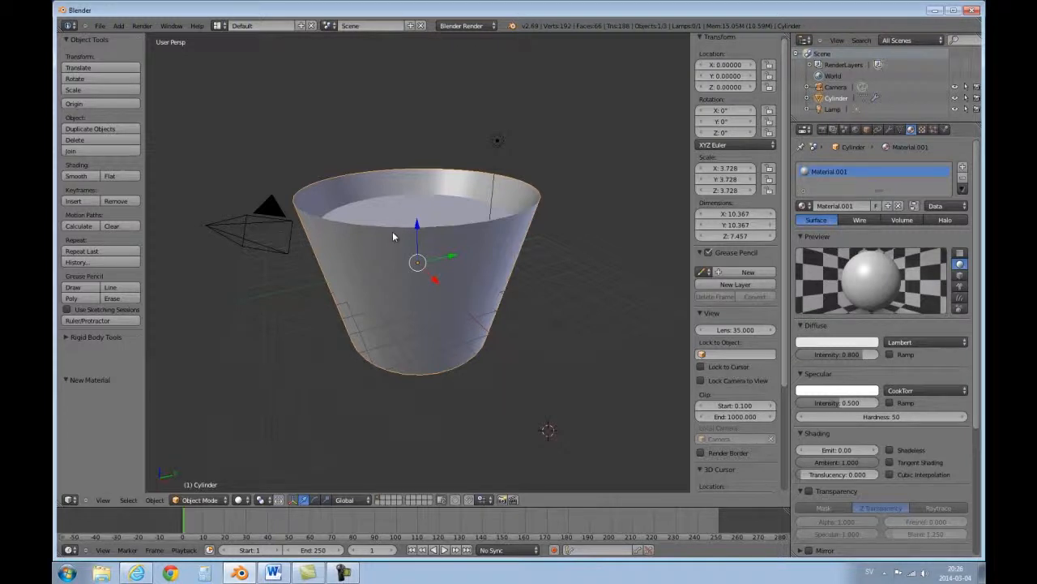
# Add a second material slot with a new material to the cup and set its diffuse colour to dark brown
pyautogui.click(962, 169)
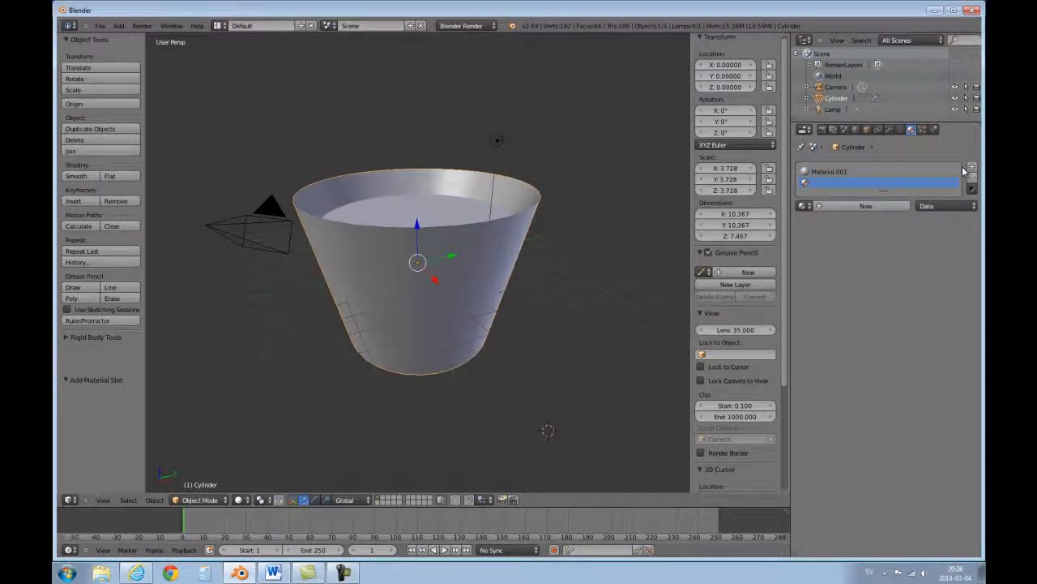
pyautogui.click(866, 206)
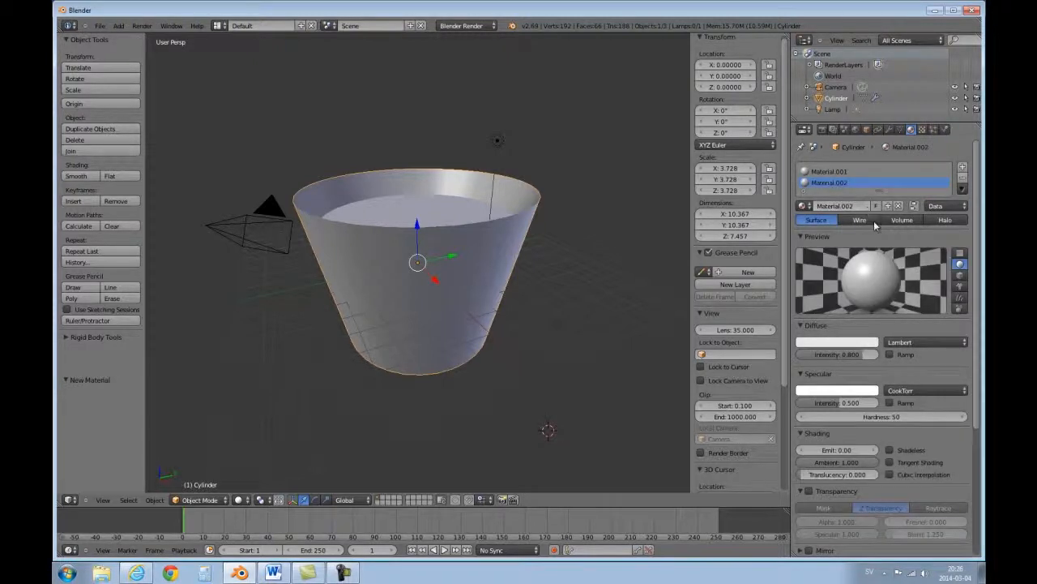
pyautogui.click(851, 343)
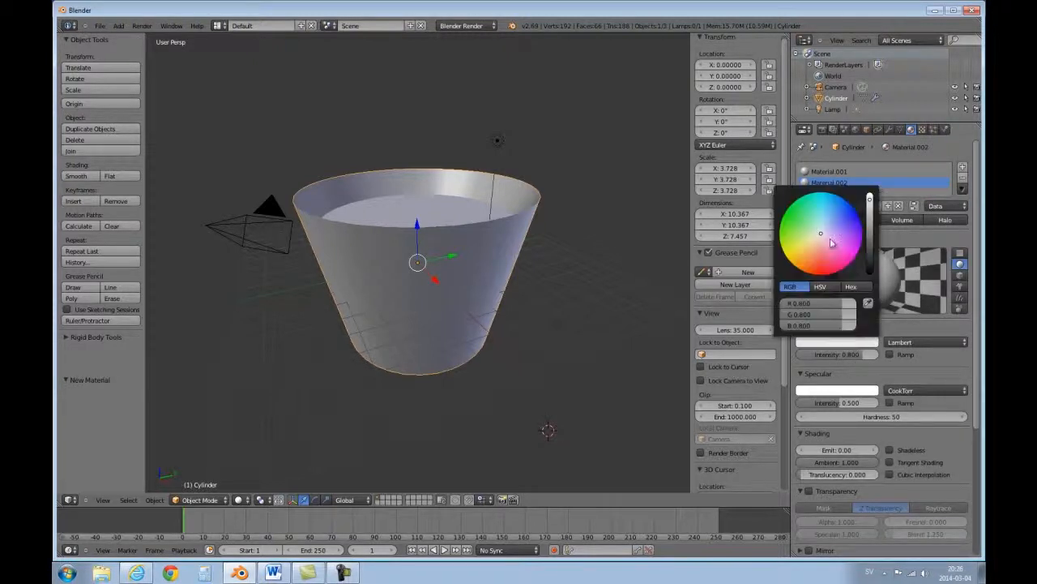
pyautogui.click(814, 276)
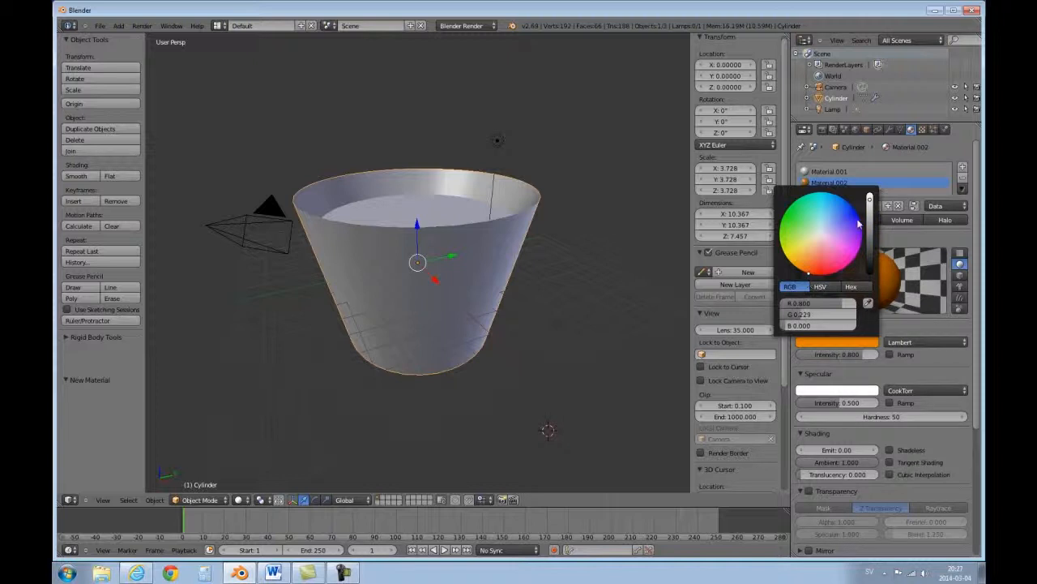
pyautogui.moveTo(869, 199); pyautogui.dragTo(873, 262)
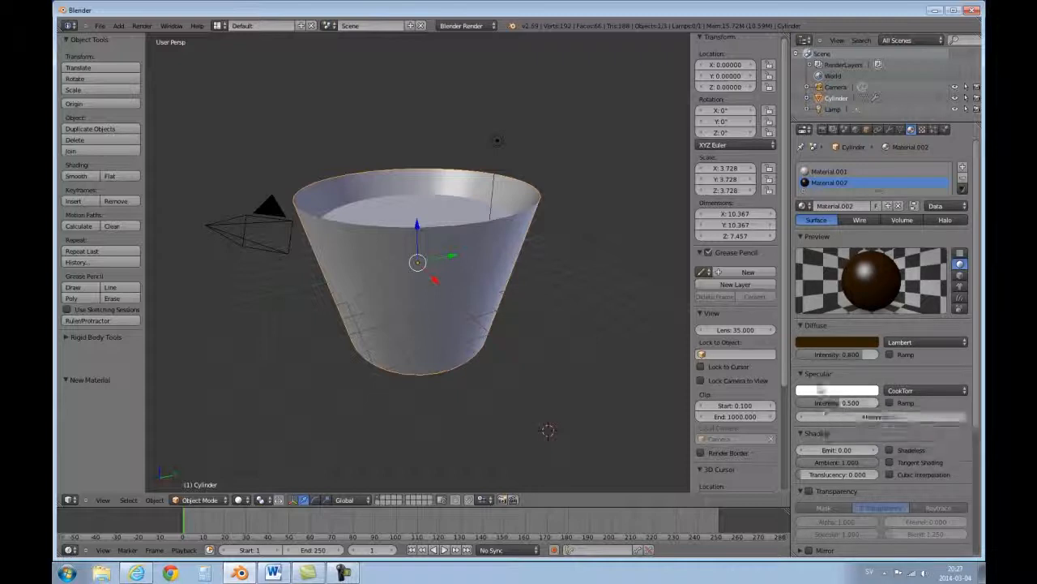
# Set the brown material's specular intensity to 0.000 and its hardness to 1
pyautogui.moveTo(849, 411); pyautogui.dragTo(790, 410)
pyautogui.click(895, 419)
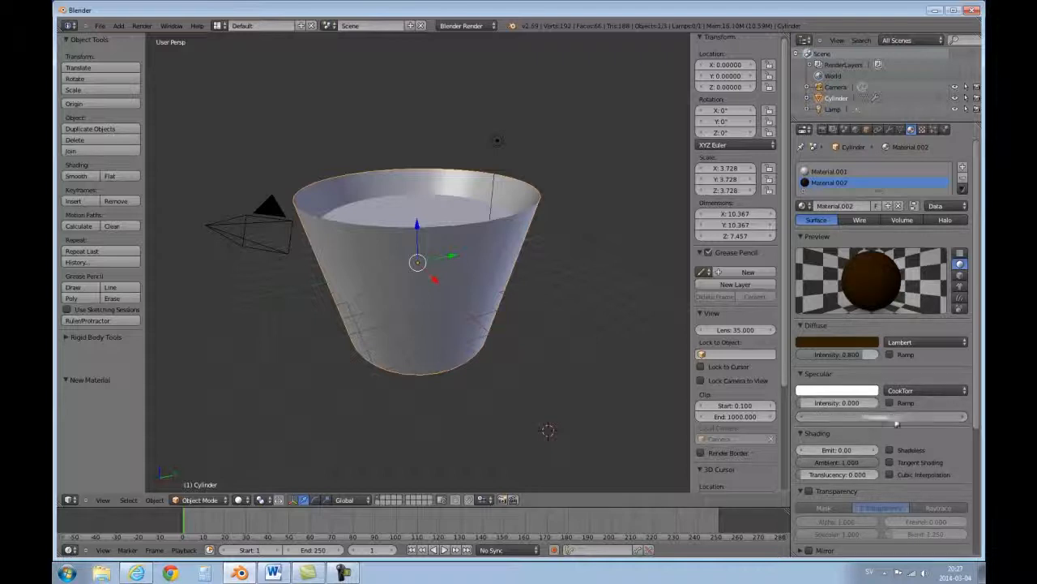
pyautogui.write('1')
pyautogui.press('Return')
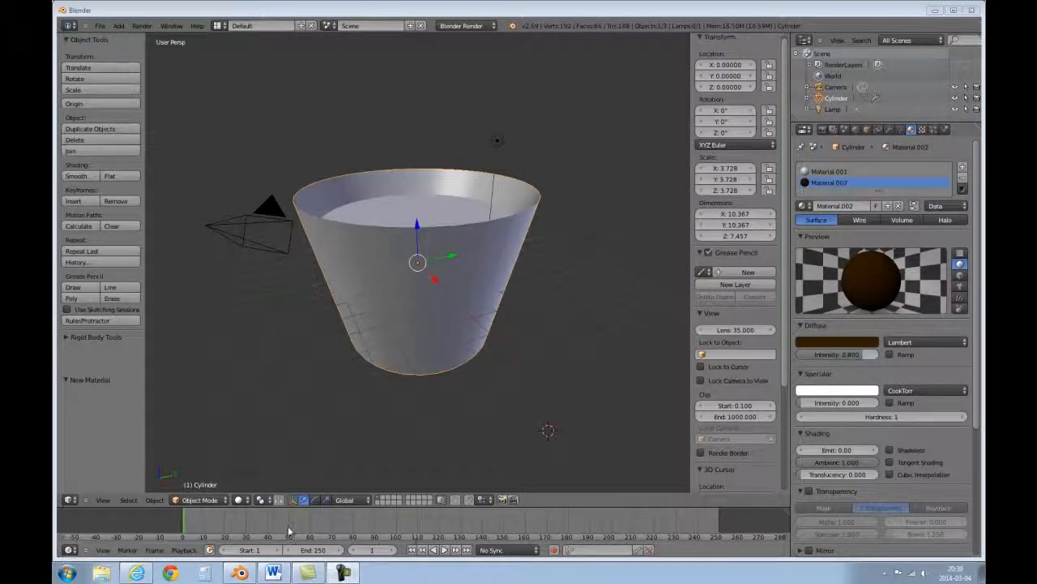
# Assign the brown Material.002 to the face inside the cup in Edit Mode and return to Object Mode
pyautogui.click(215, 500)
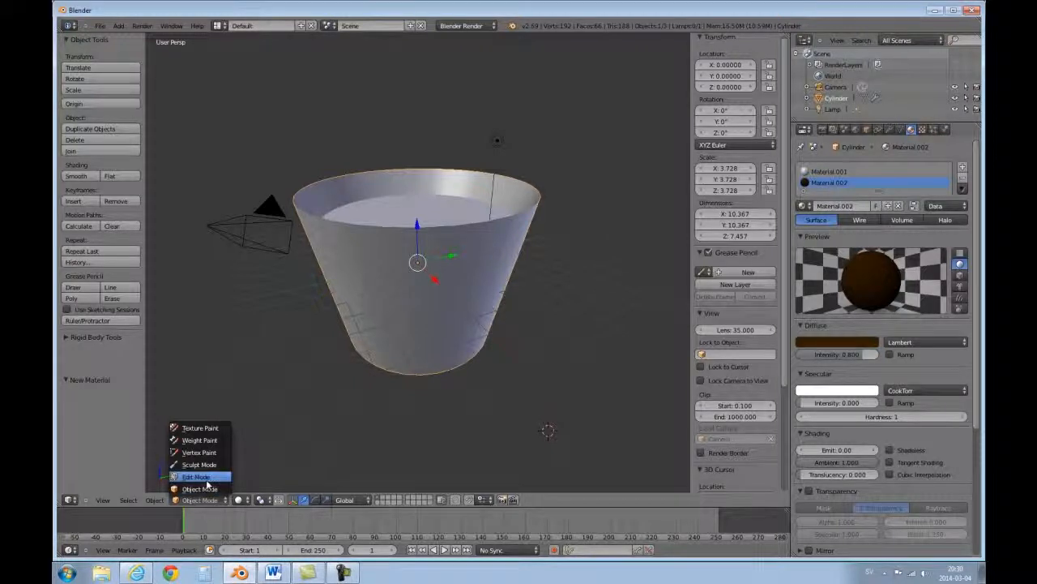
pyautogui.click(198, 477)
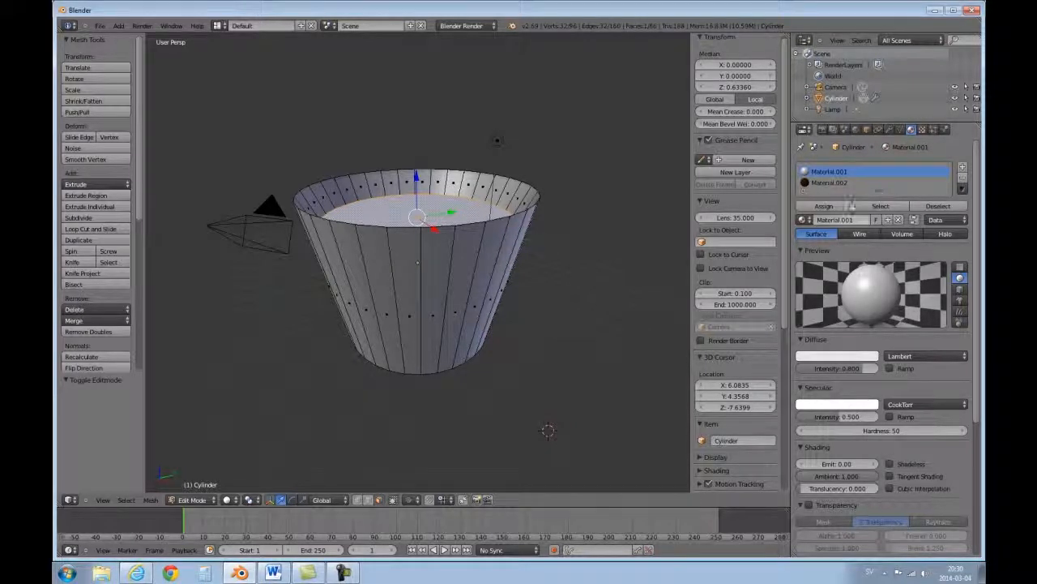
pyautogui.click(825, 184)
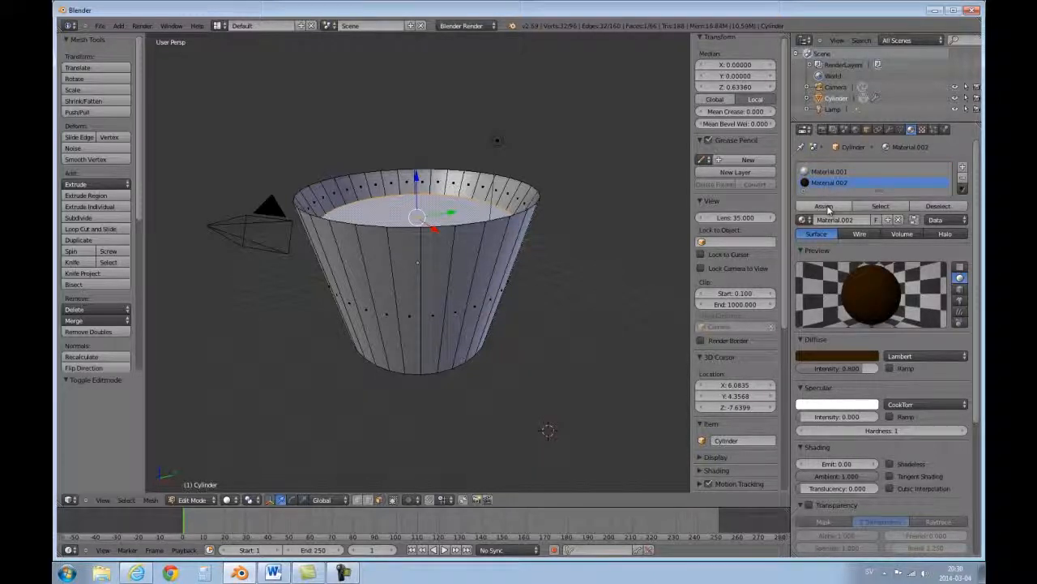
pyautogui.click(825, 208)
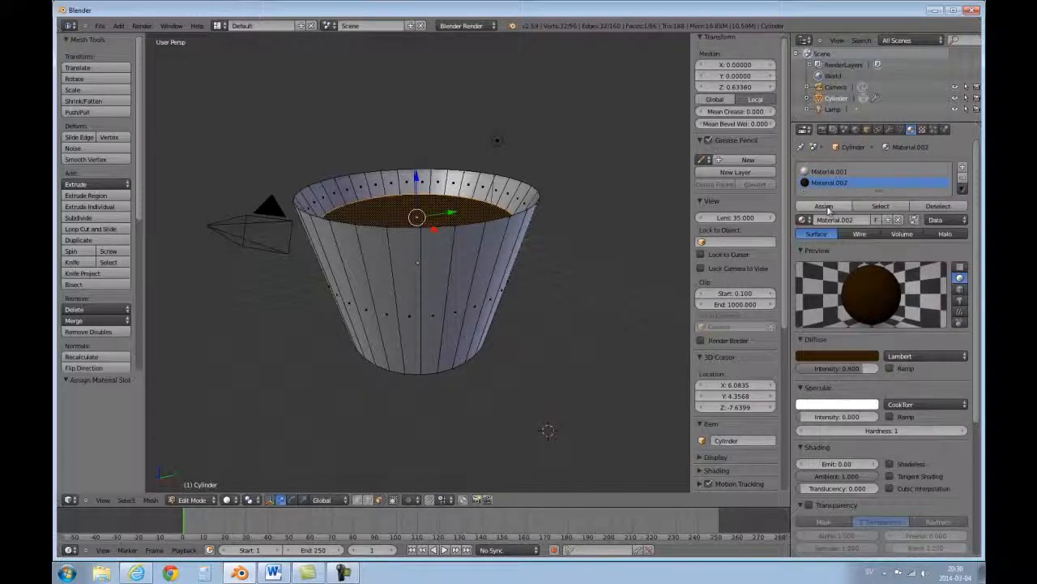
pyautogui.click(211, 500)
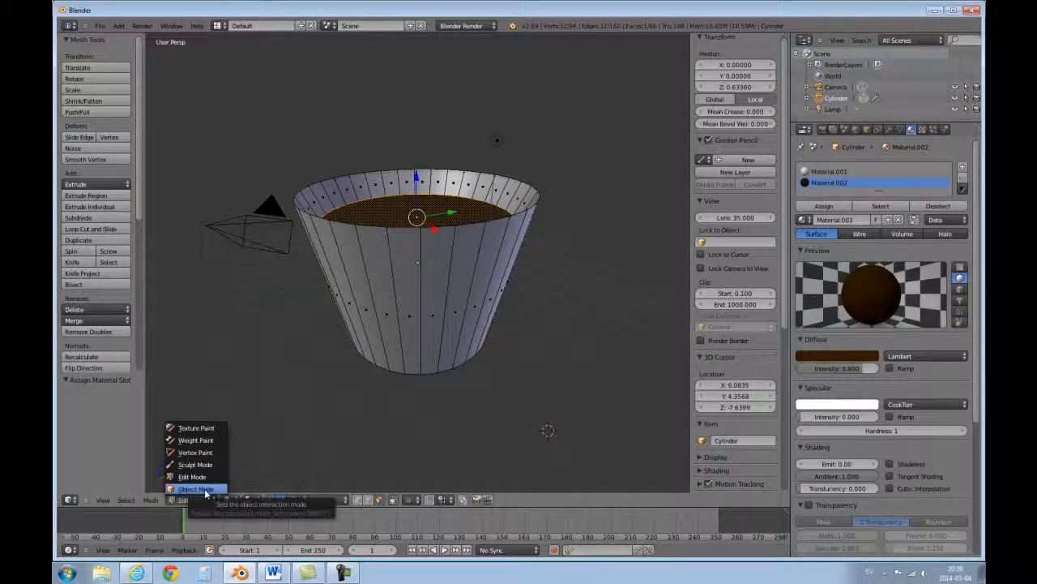
pyautogui.click(204, 490)
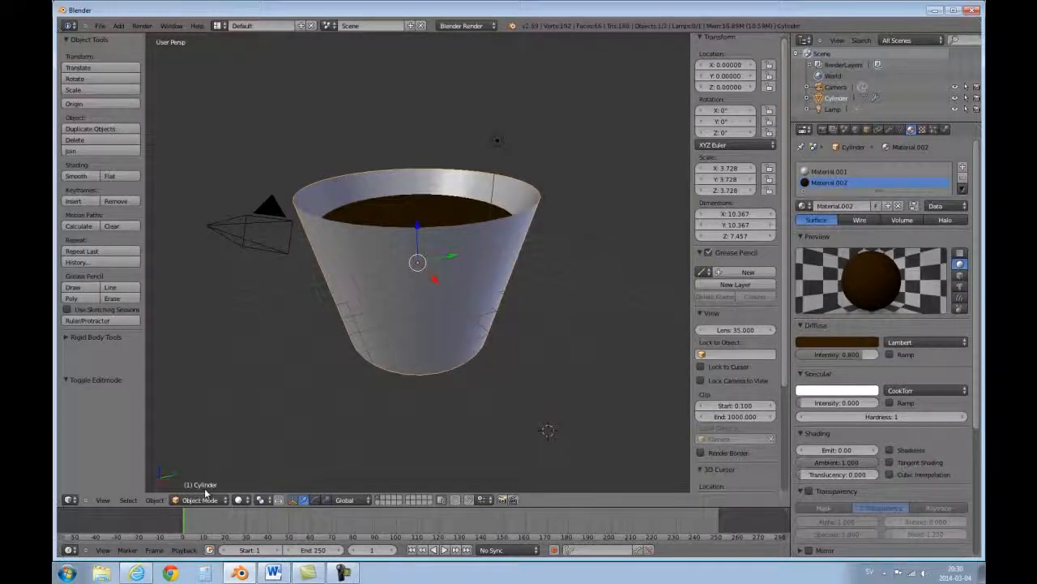